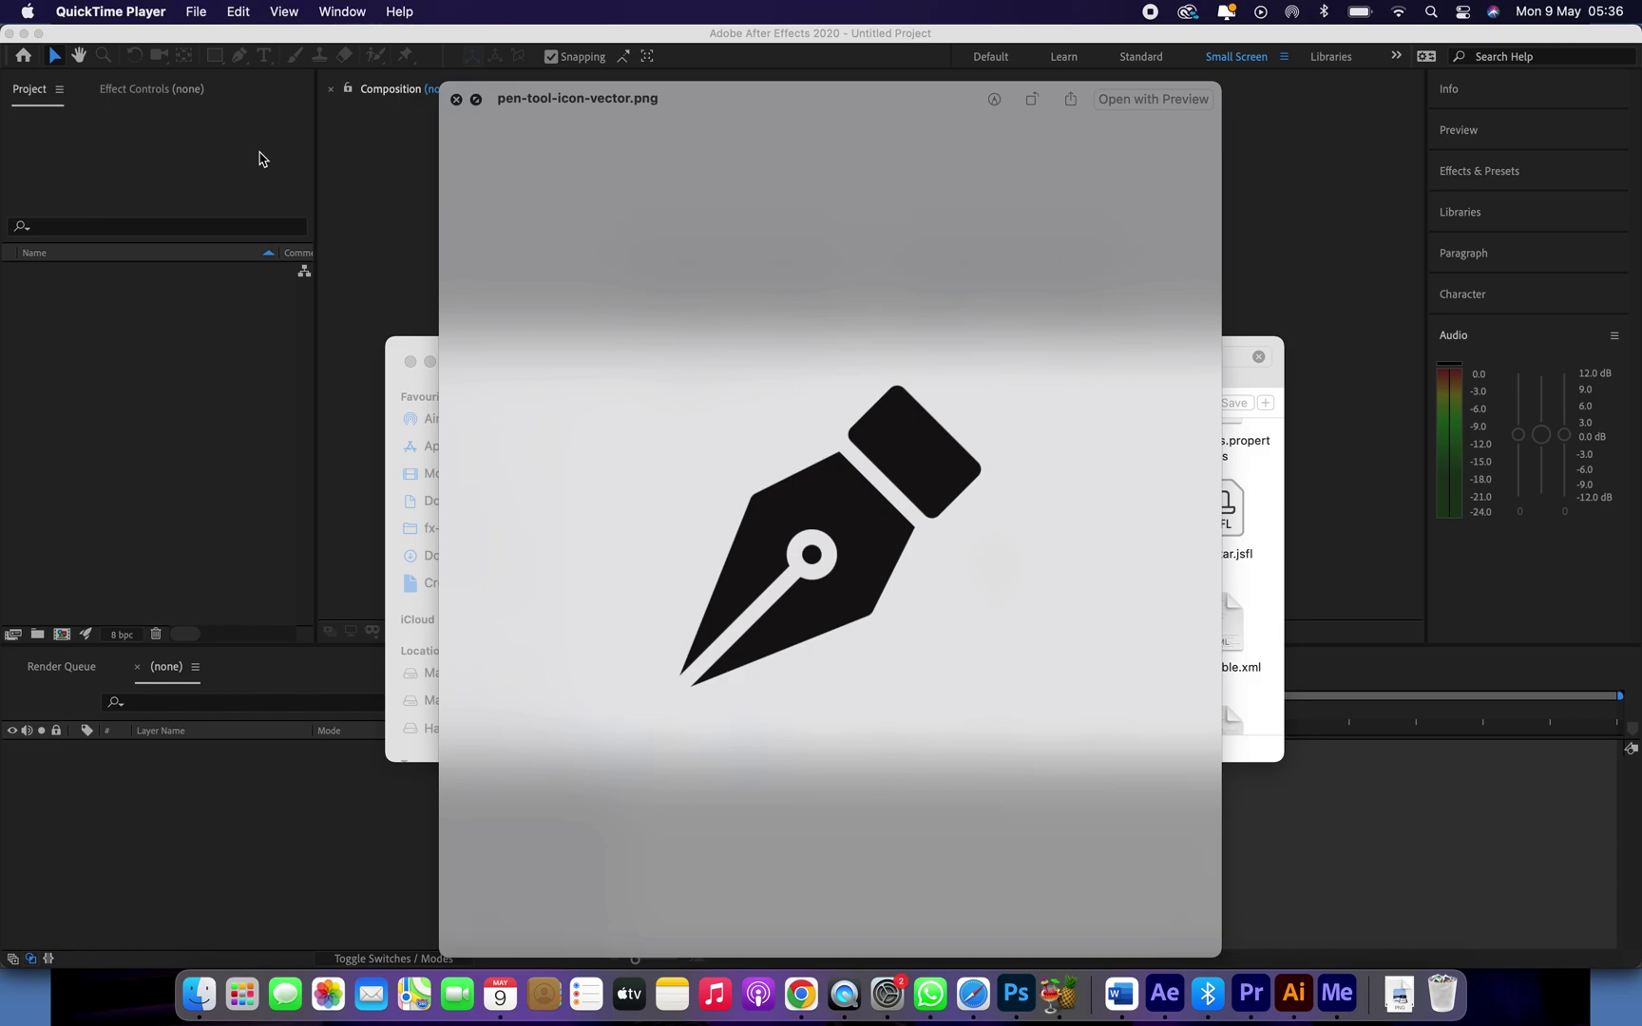
# Step: Close the preview and drag pen-tool-icon-vector.png from Finder into the Project panel
pyautogui.click(459, 101)
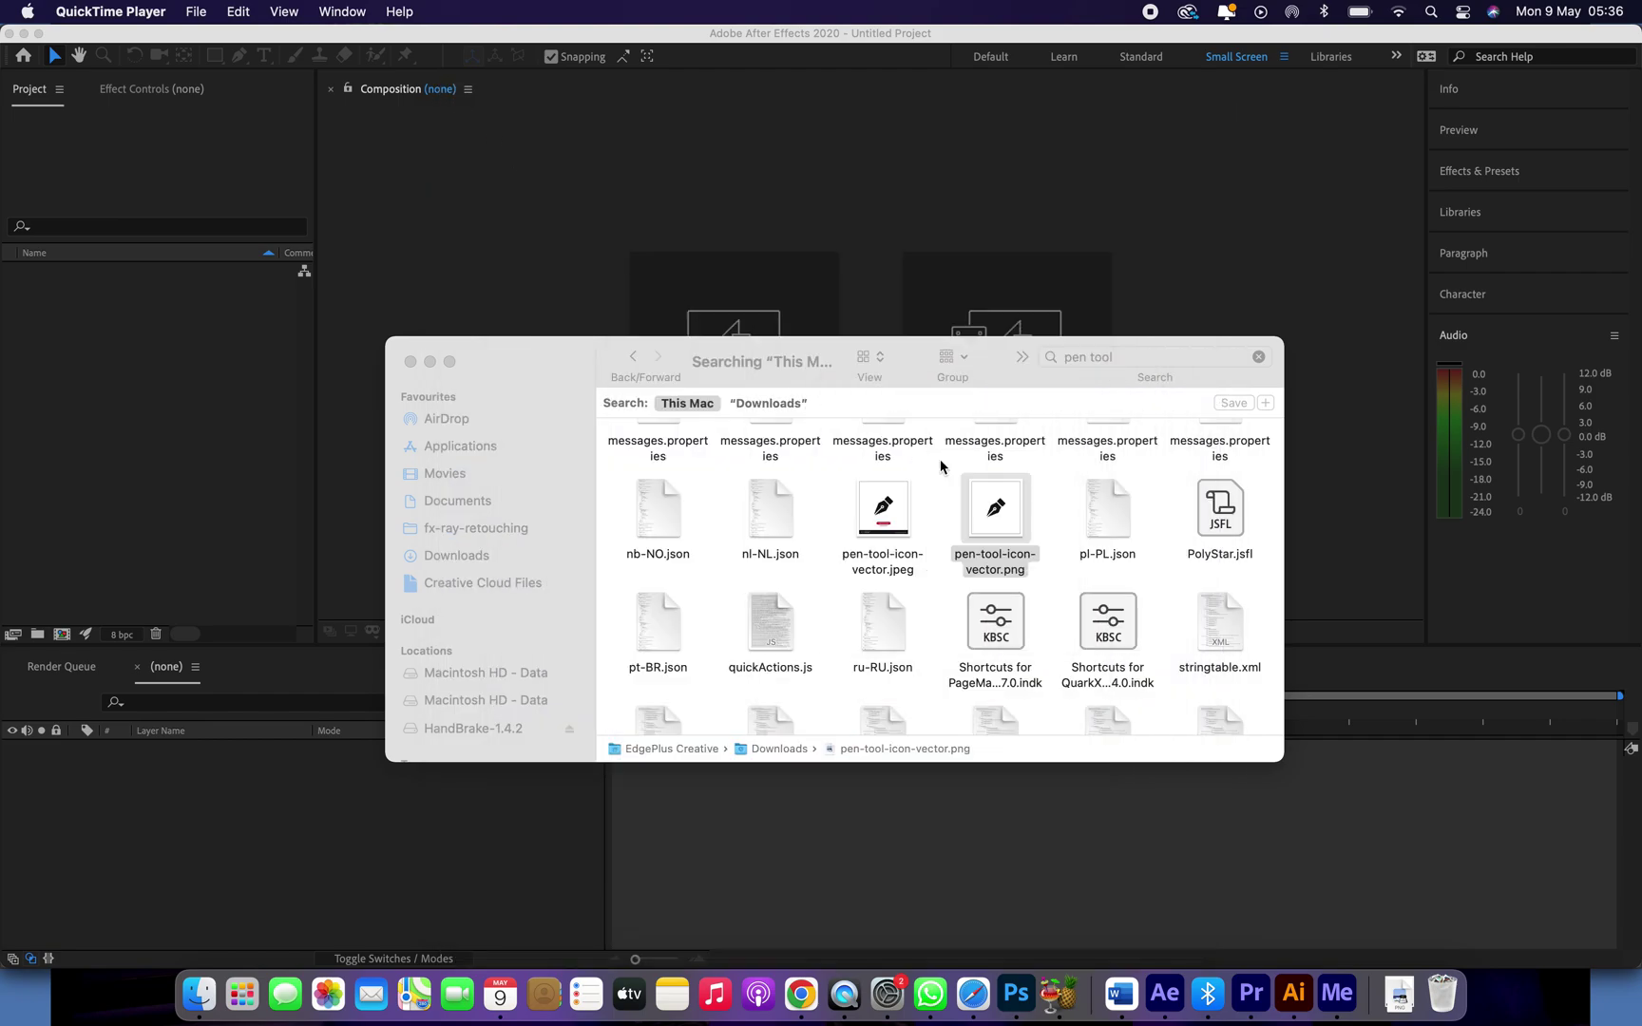
pyautogui.click(996, 518)
pyautogui.moveTo(974, 526); pyautogui.dragTo(87, 472)
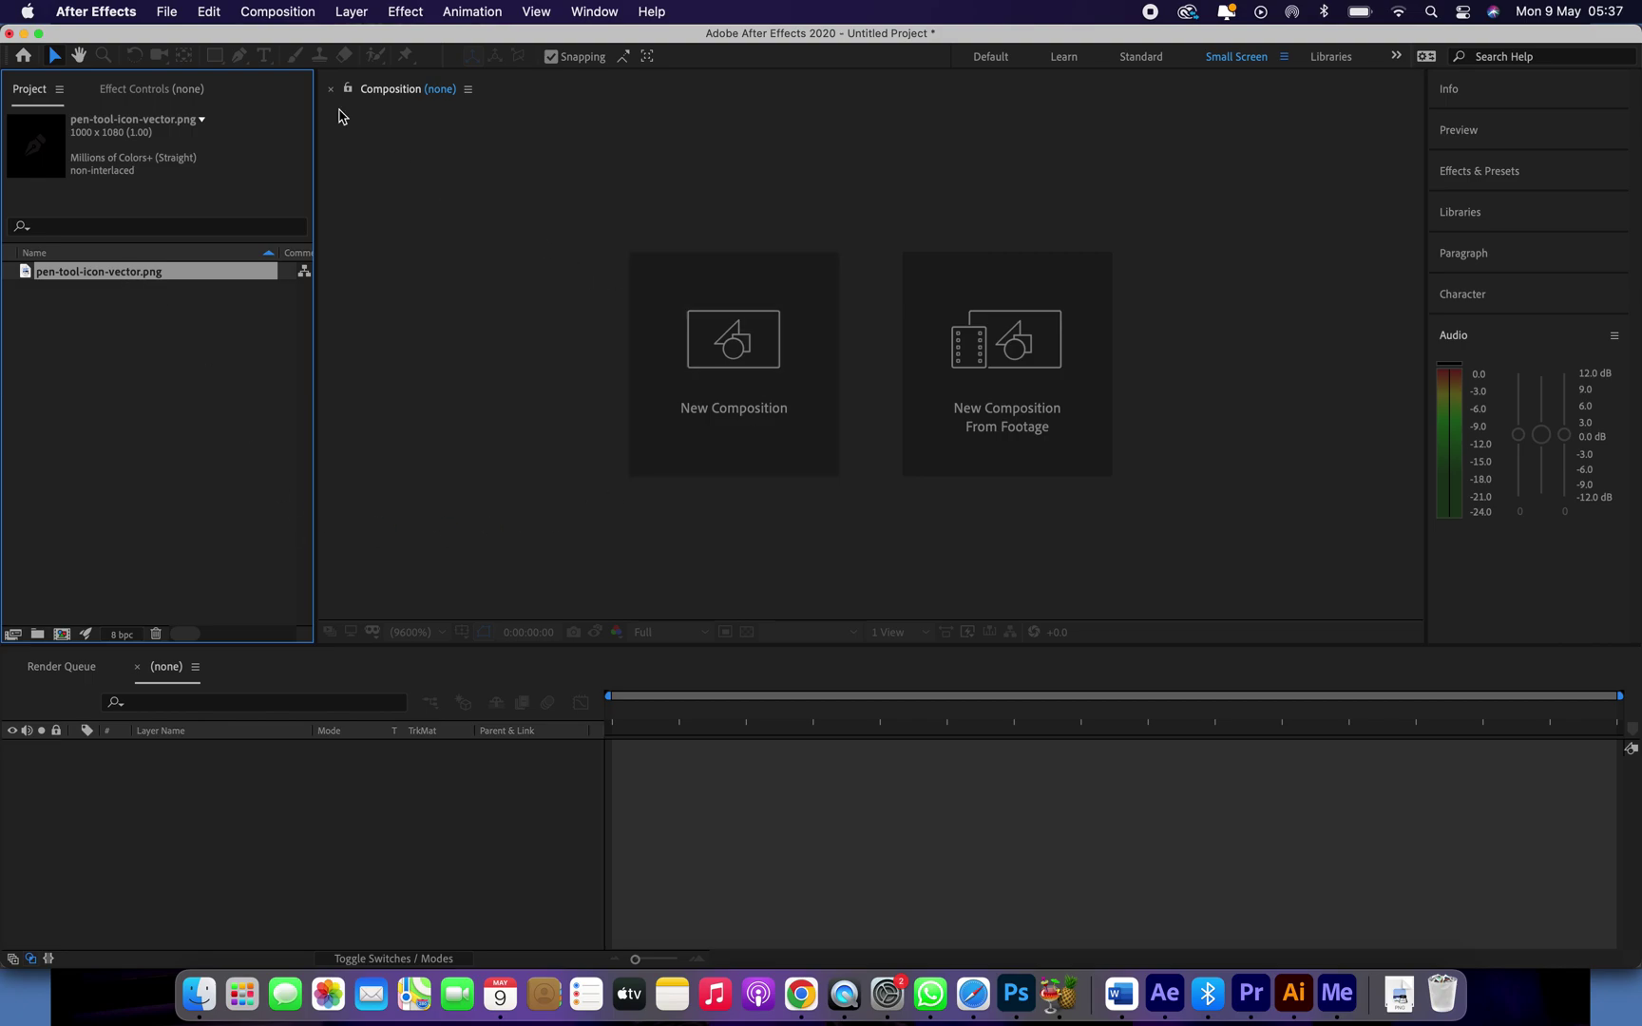
# Step: Create new composition Comp 1 at 1080×1920 with a white (FFFFFF) background
pyautogui.click(284, 12)
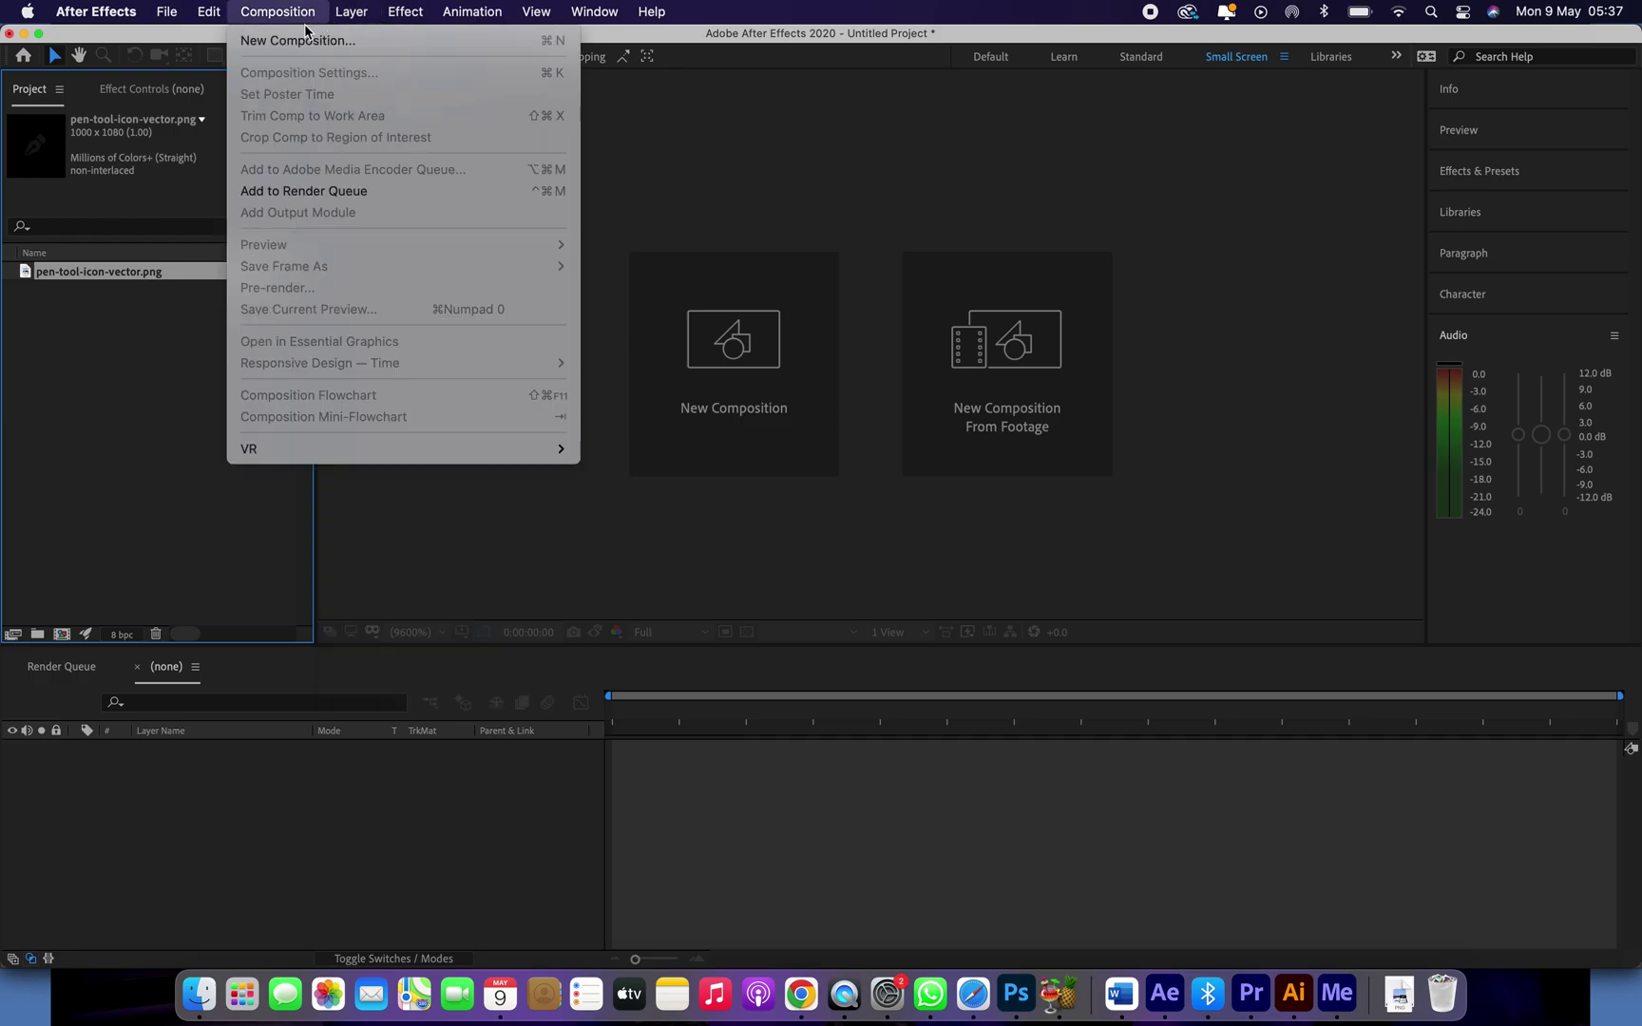
pyautogui.click(411, 227)
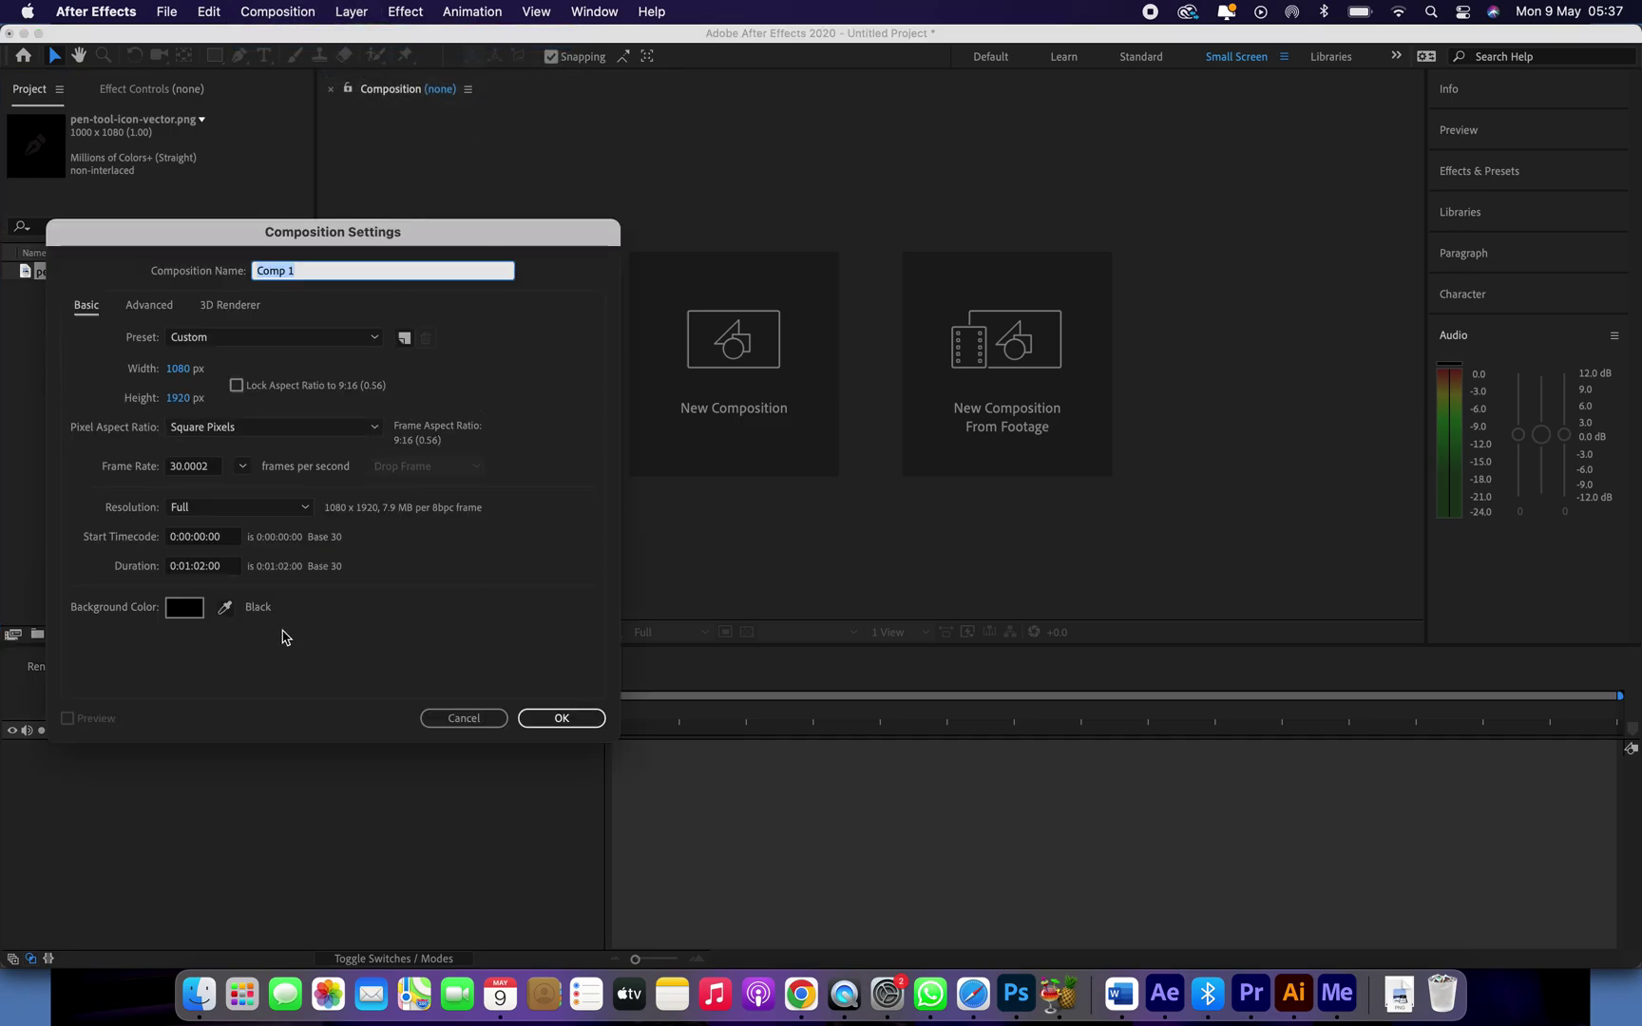
pyautogui.click(183, 608)
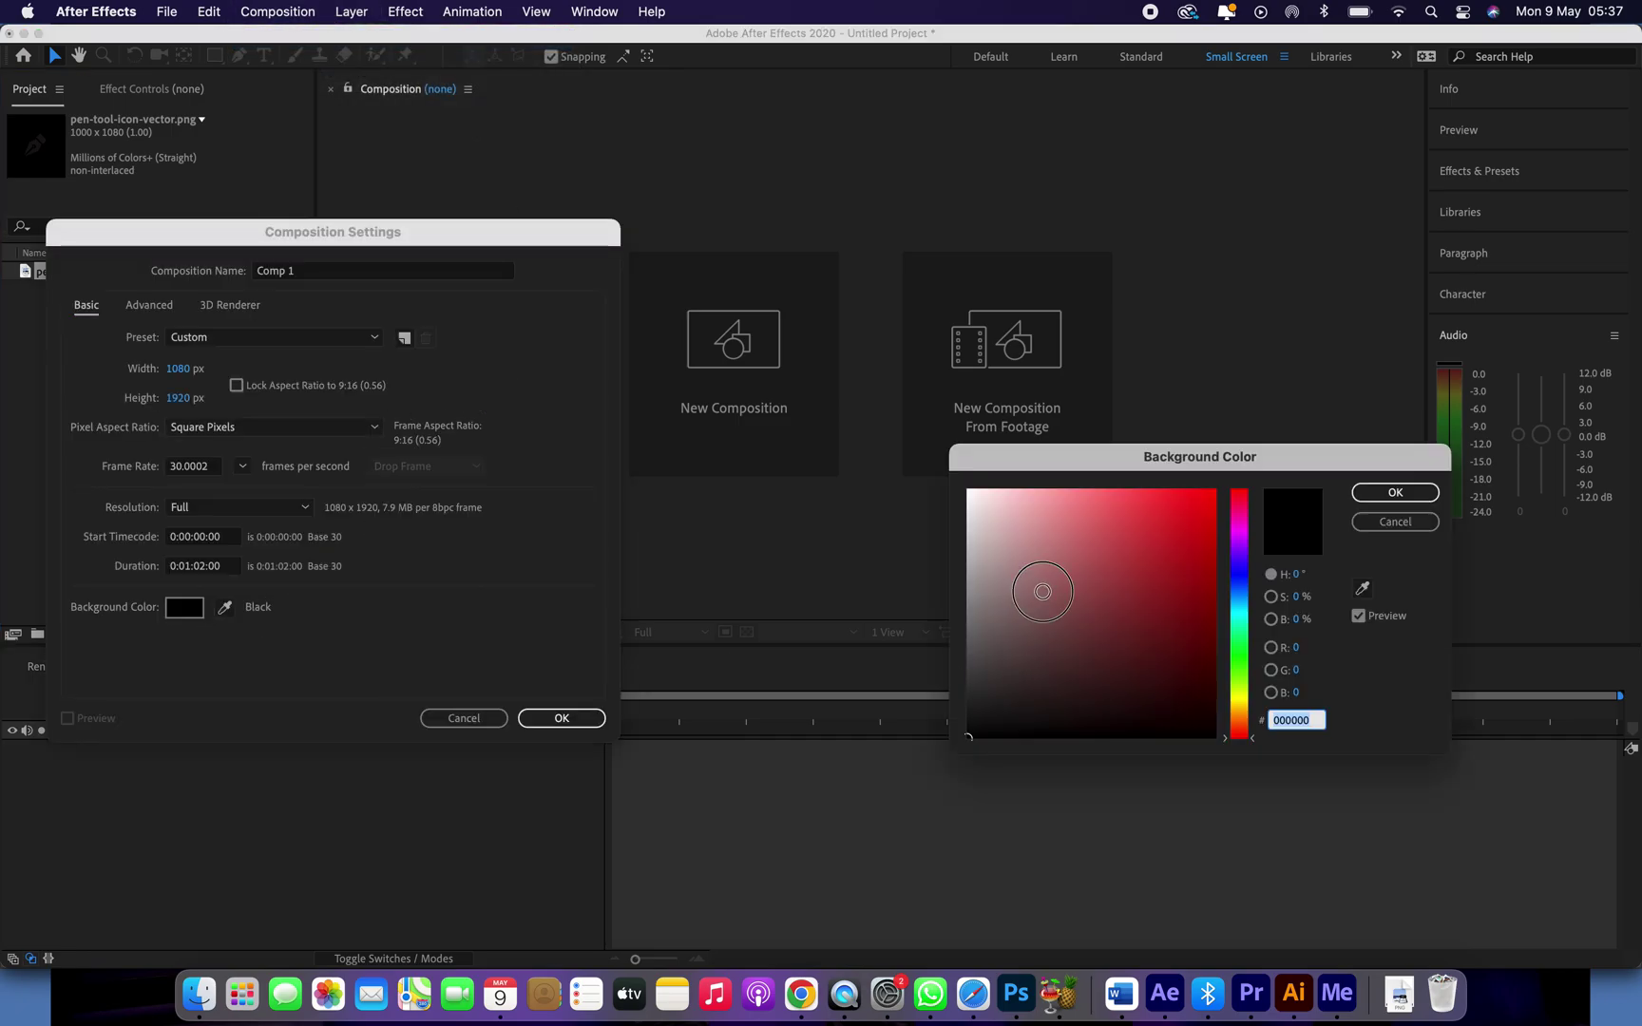
pyautogui.moveTo(1036, 587); pyautogui.dragTo(1023, 463)
pyautogui.click(1361, 498)
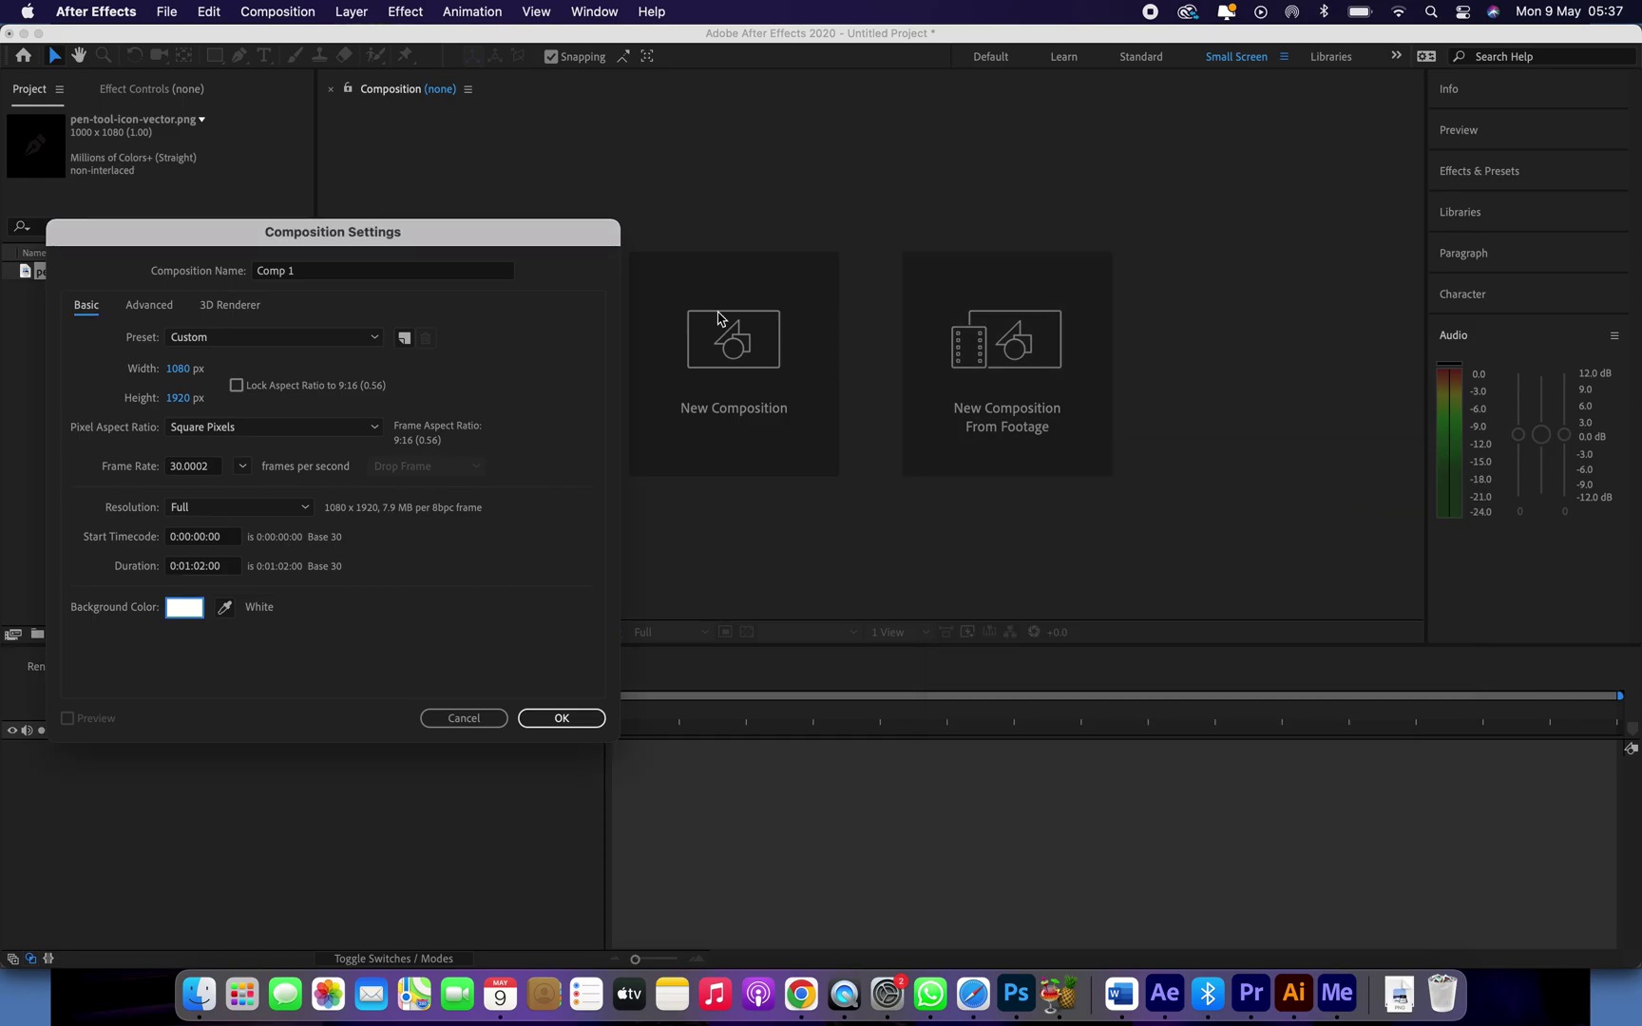
pyautogui.click(555, 717)
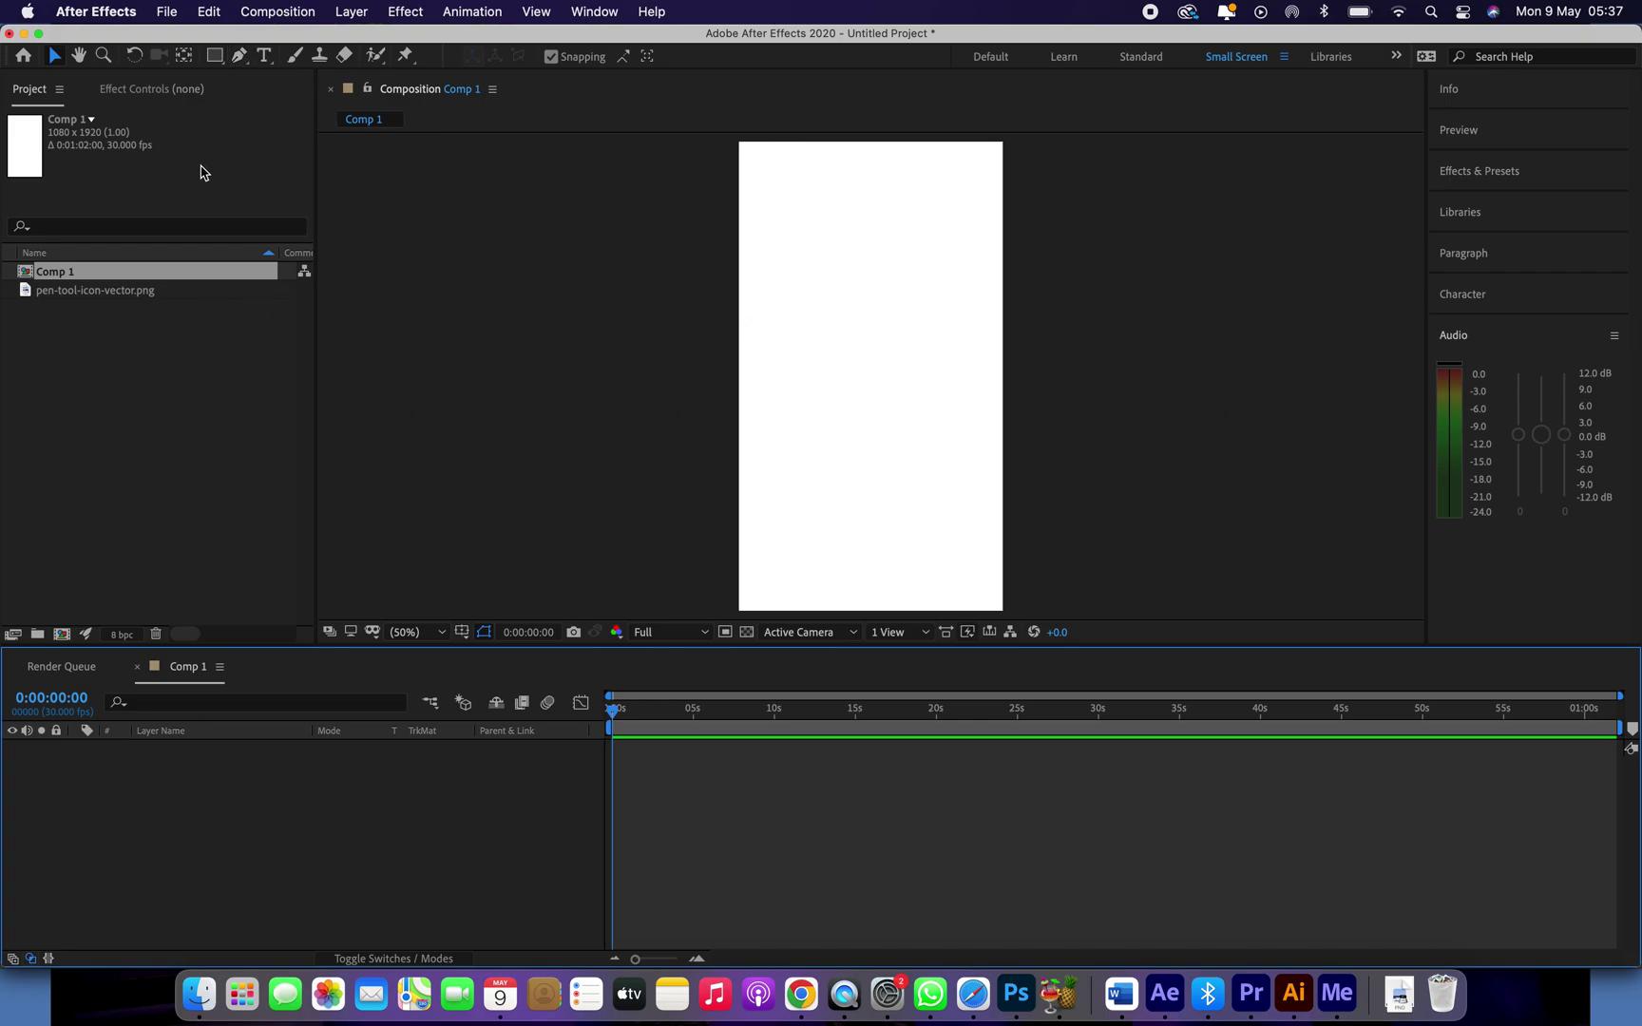
# Step: Add pen-tool-icon-vector.png as a layer in Comp 1 and select the Pen Tool
pyautogui.click(79, 294)
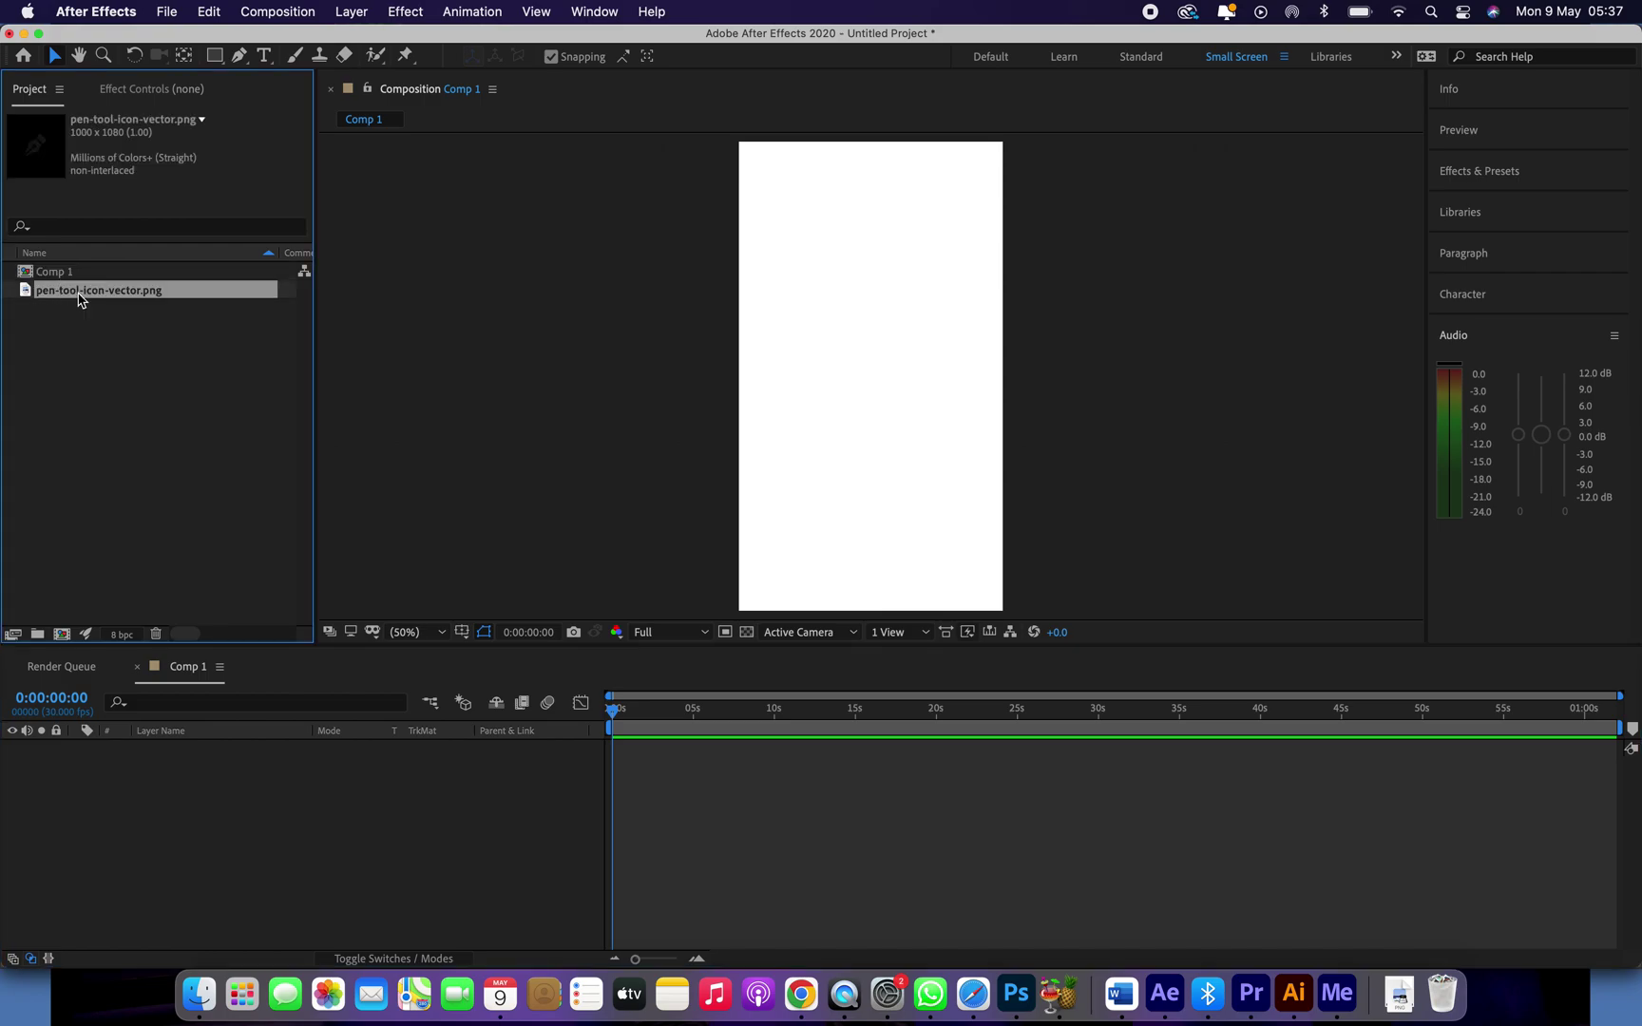
pyautogui.moveTo(77, 299); pyautogui.dragTo(351, 804)
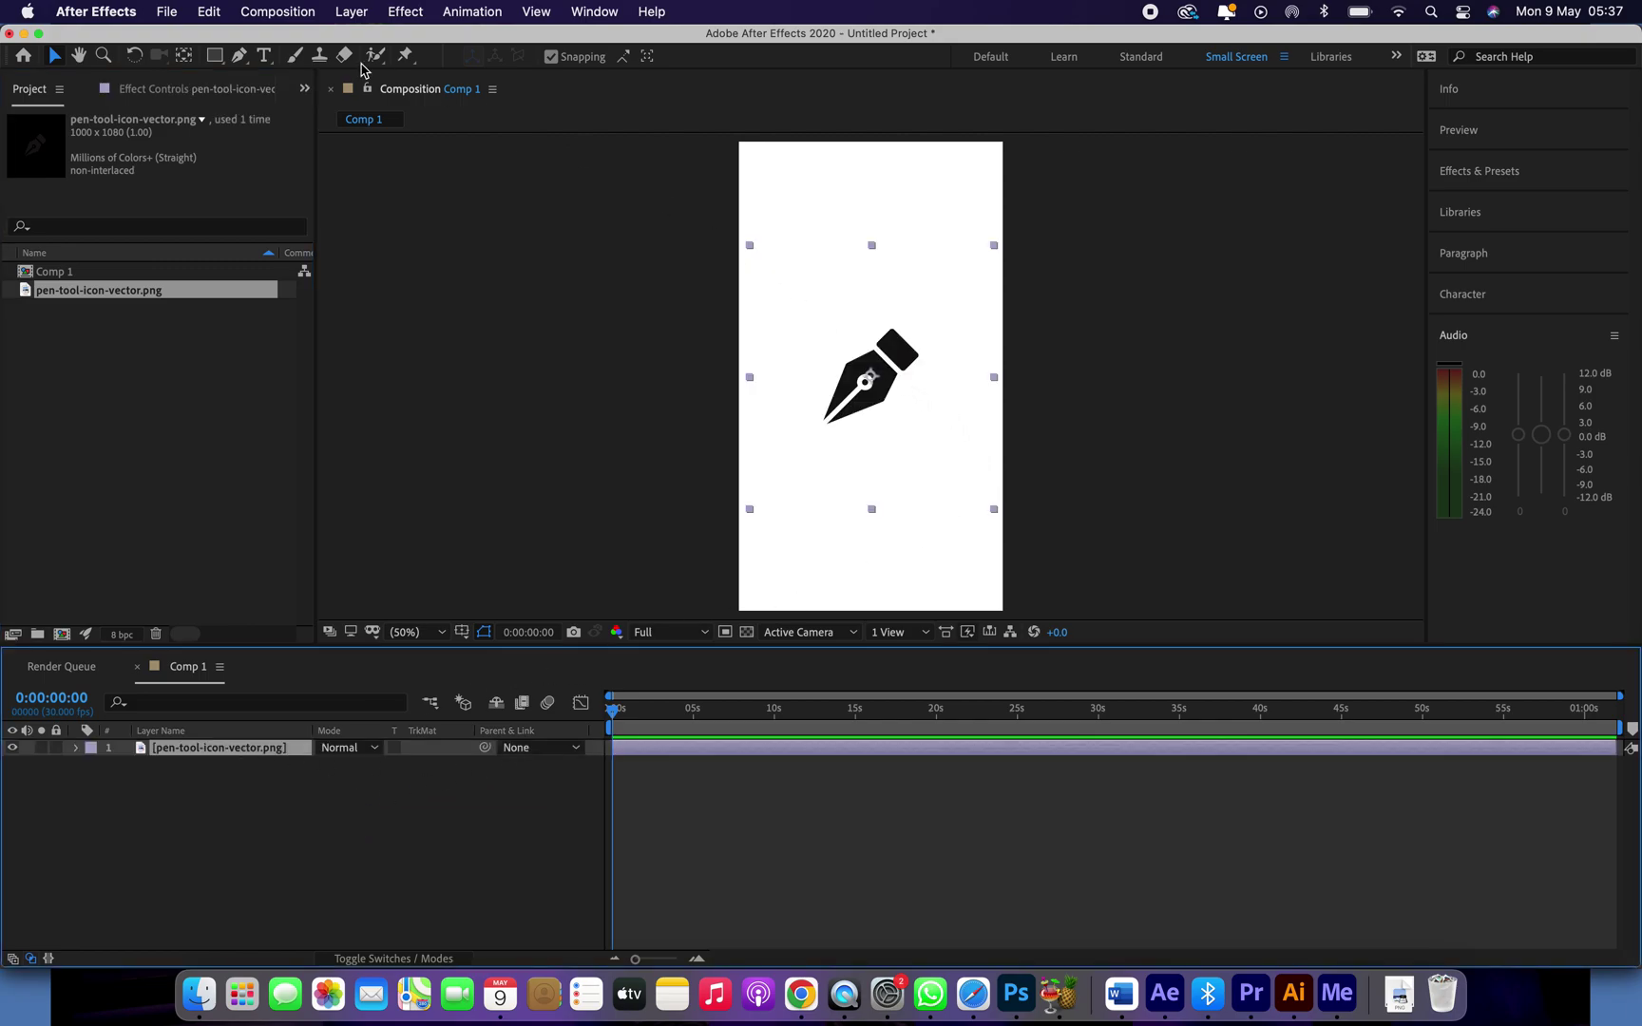
pyautogui.click(240, 56)
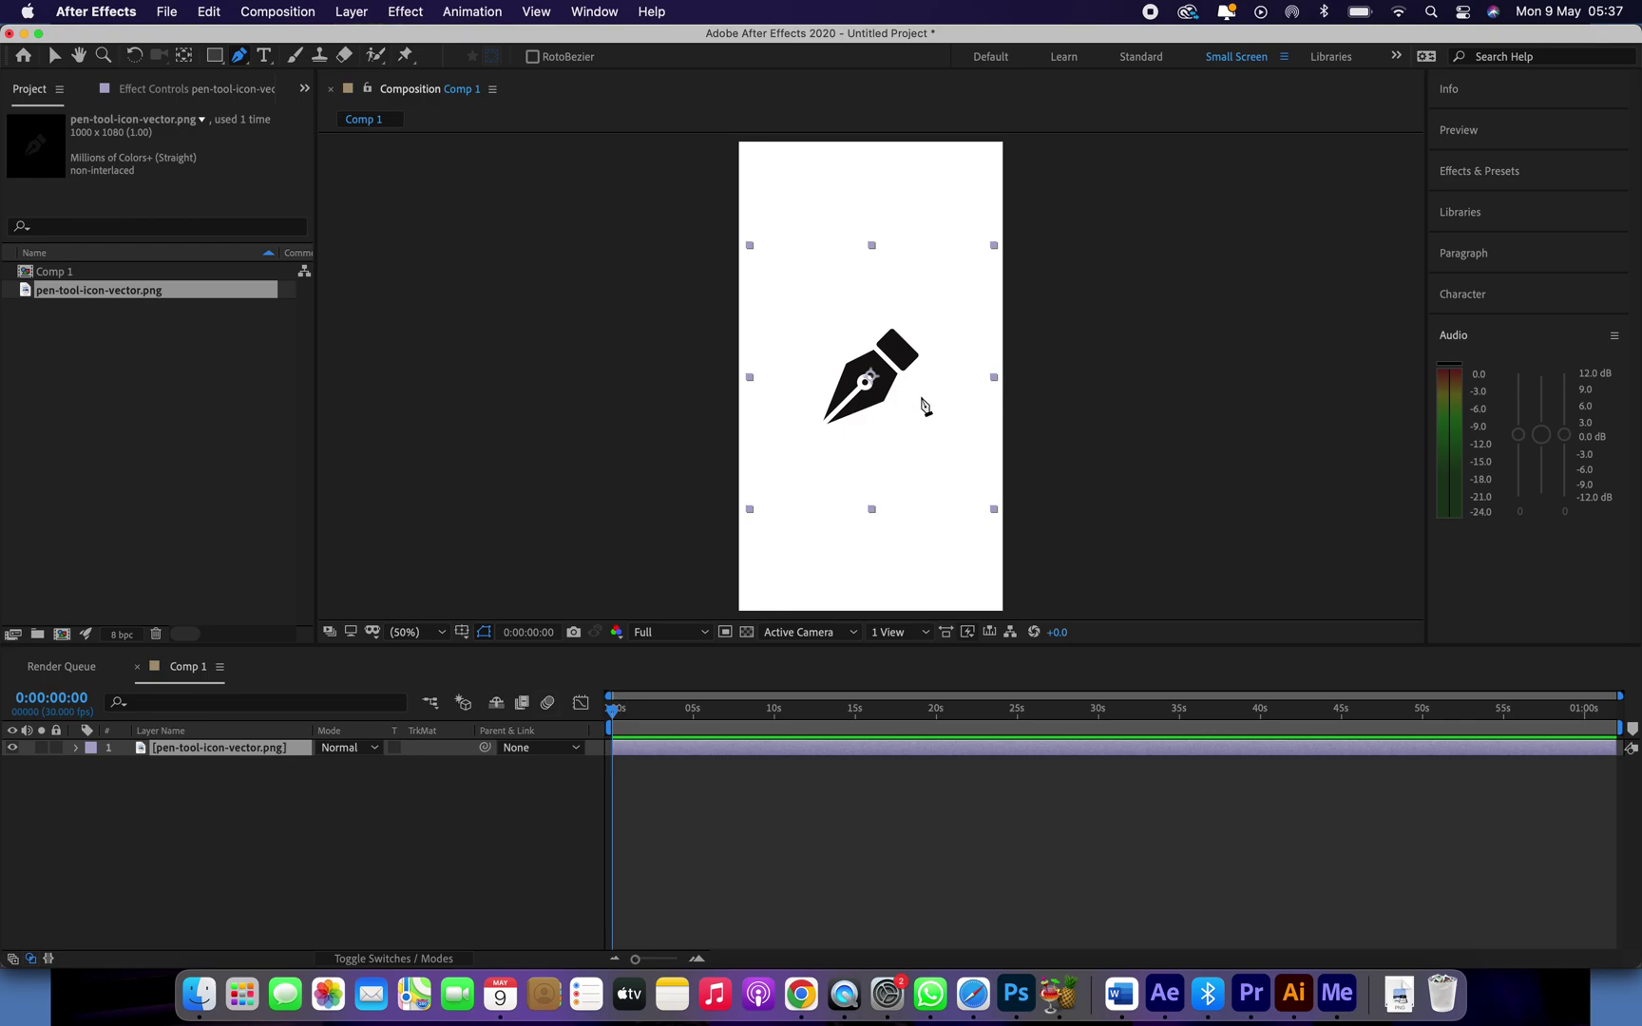
# Step: Draw a two-point mask from the icon's tip to its cap, then apply Generate > Stroke
pyautogui.click(822, 425)
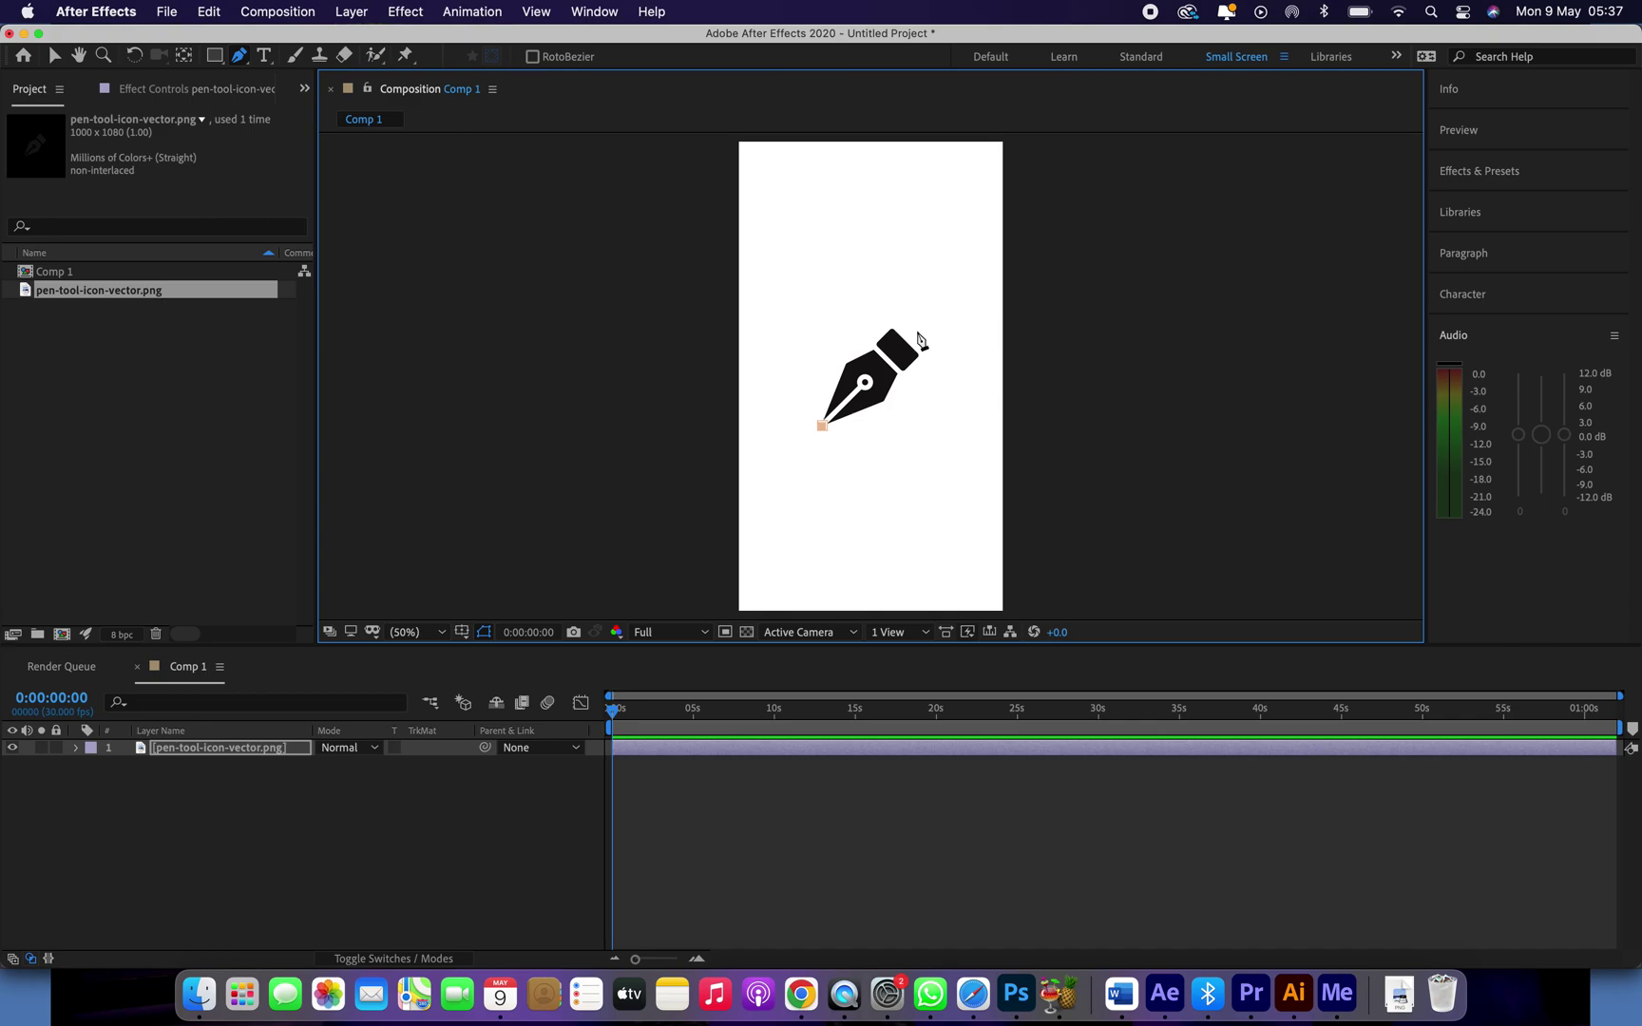
pyautogui.click(916, 333)
pyautogui.rightClick(265, 756)
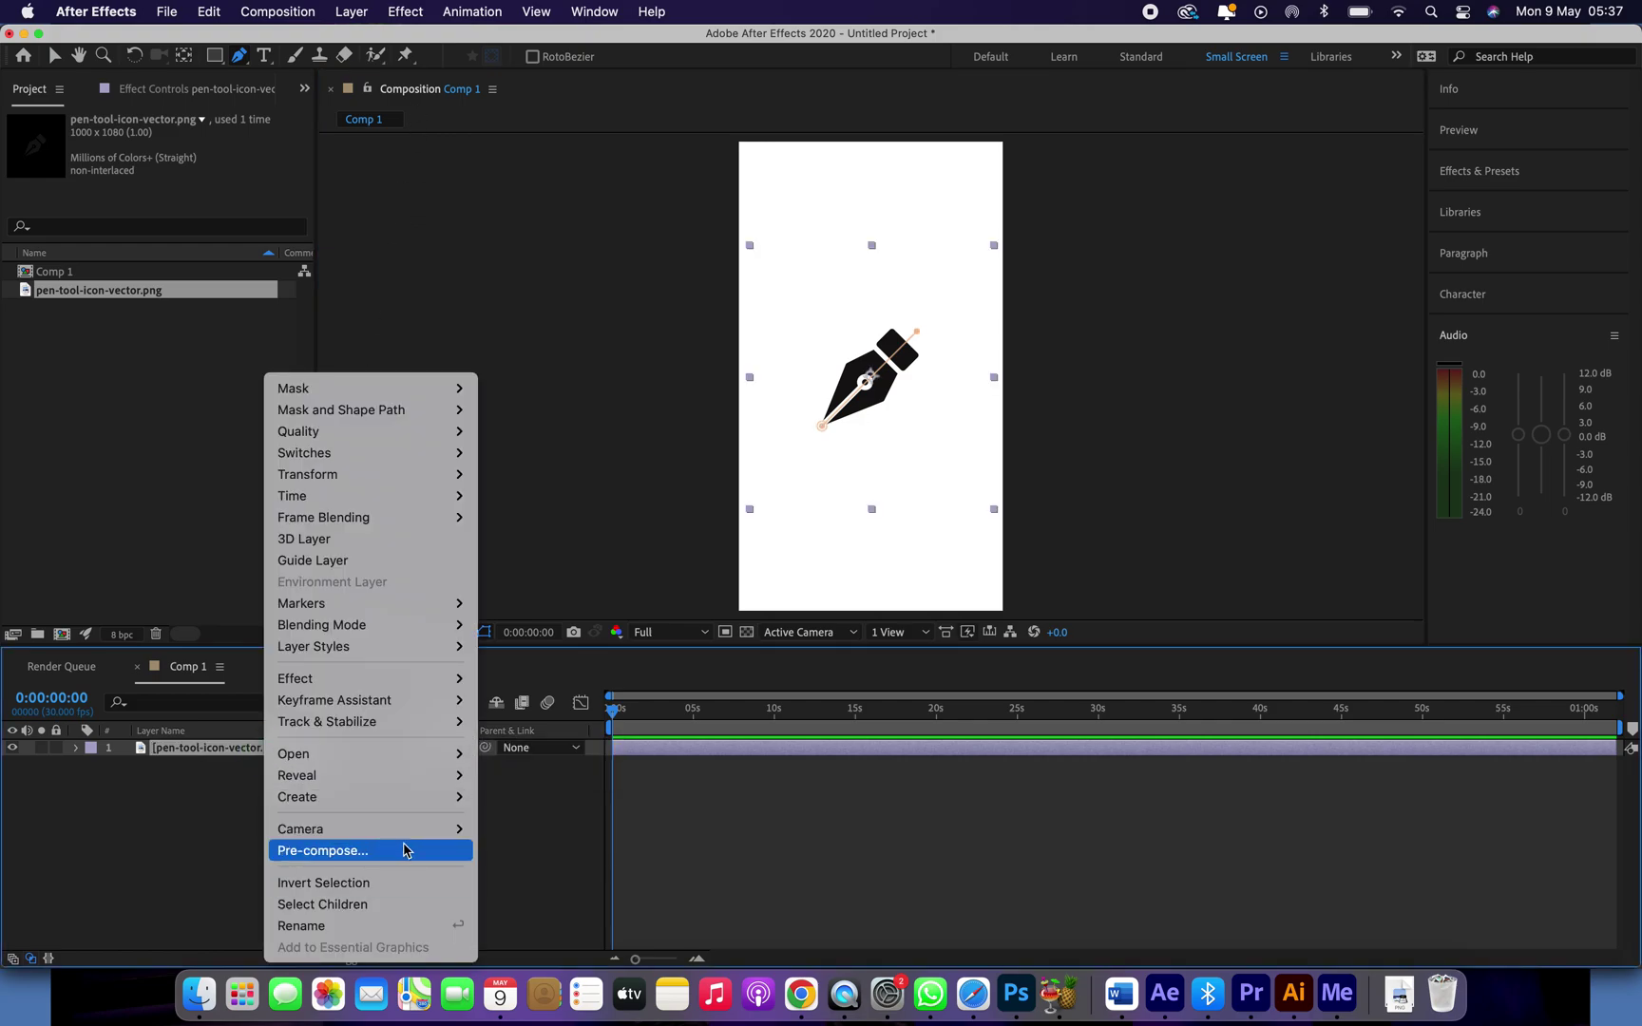
pyautogui.moveTo(296, 679)
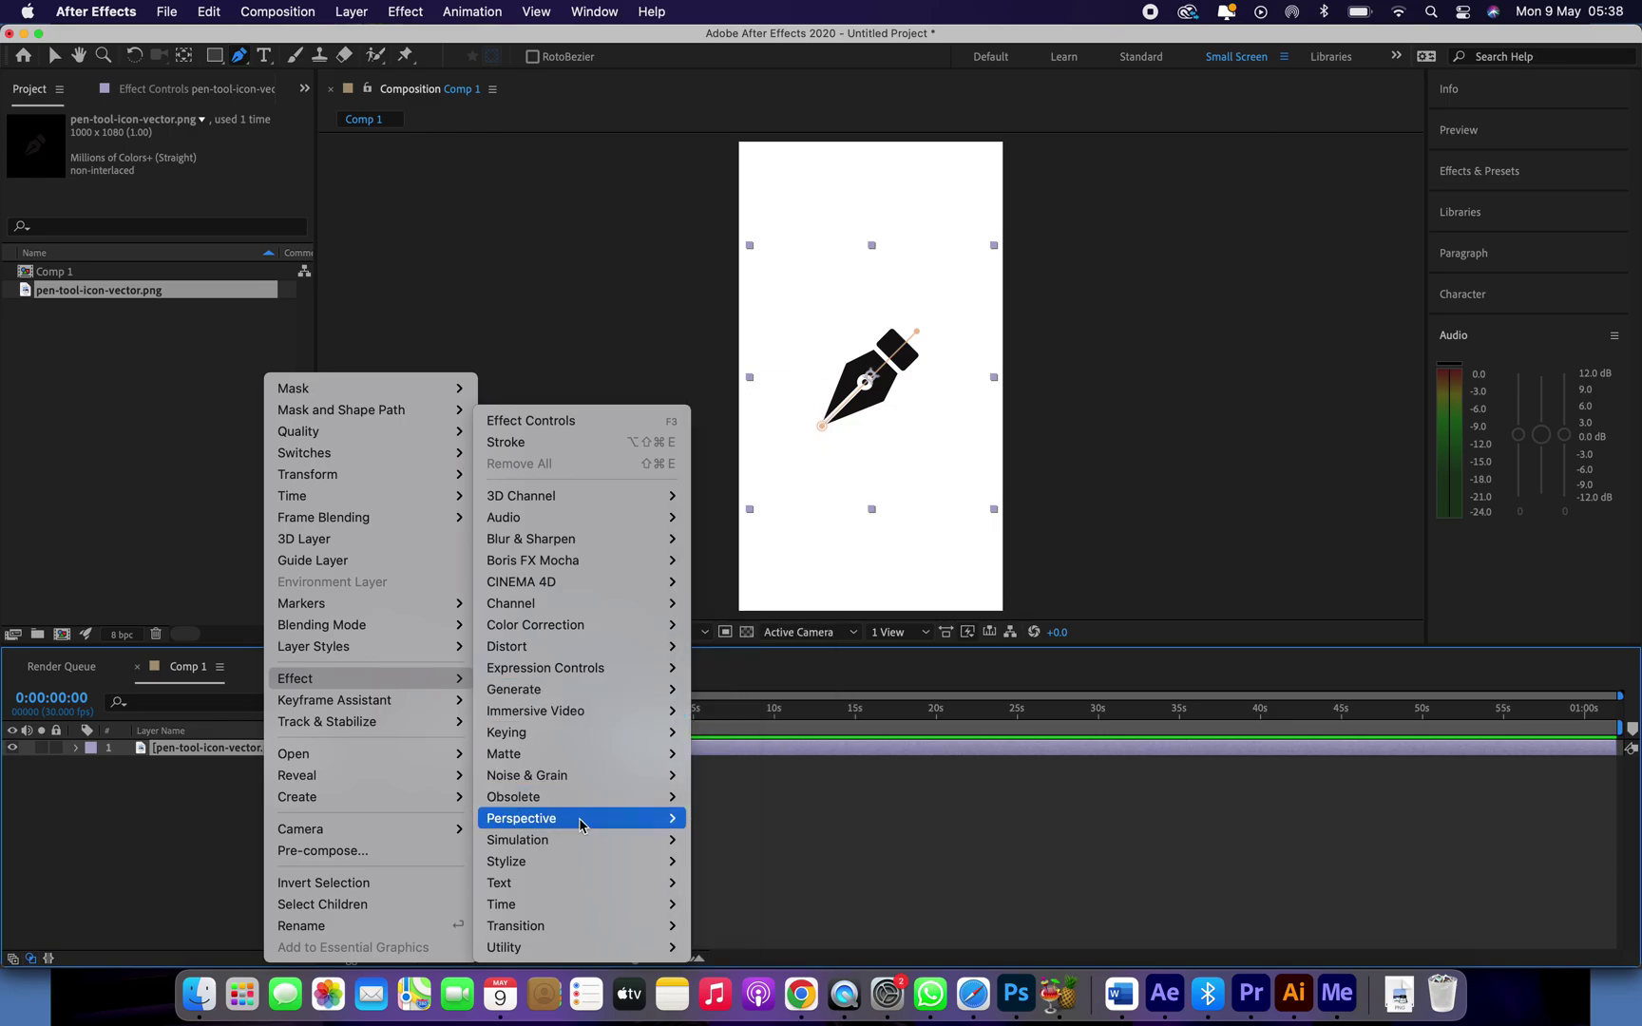
pyautogui.moveTo(578, 688)
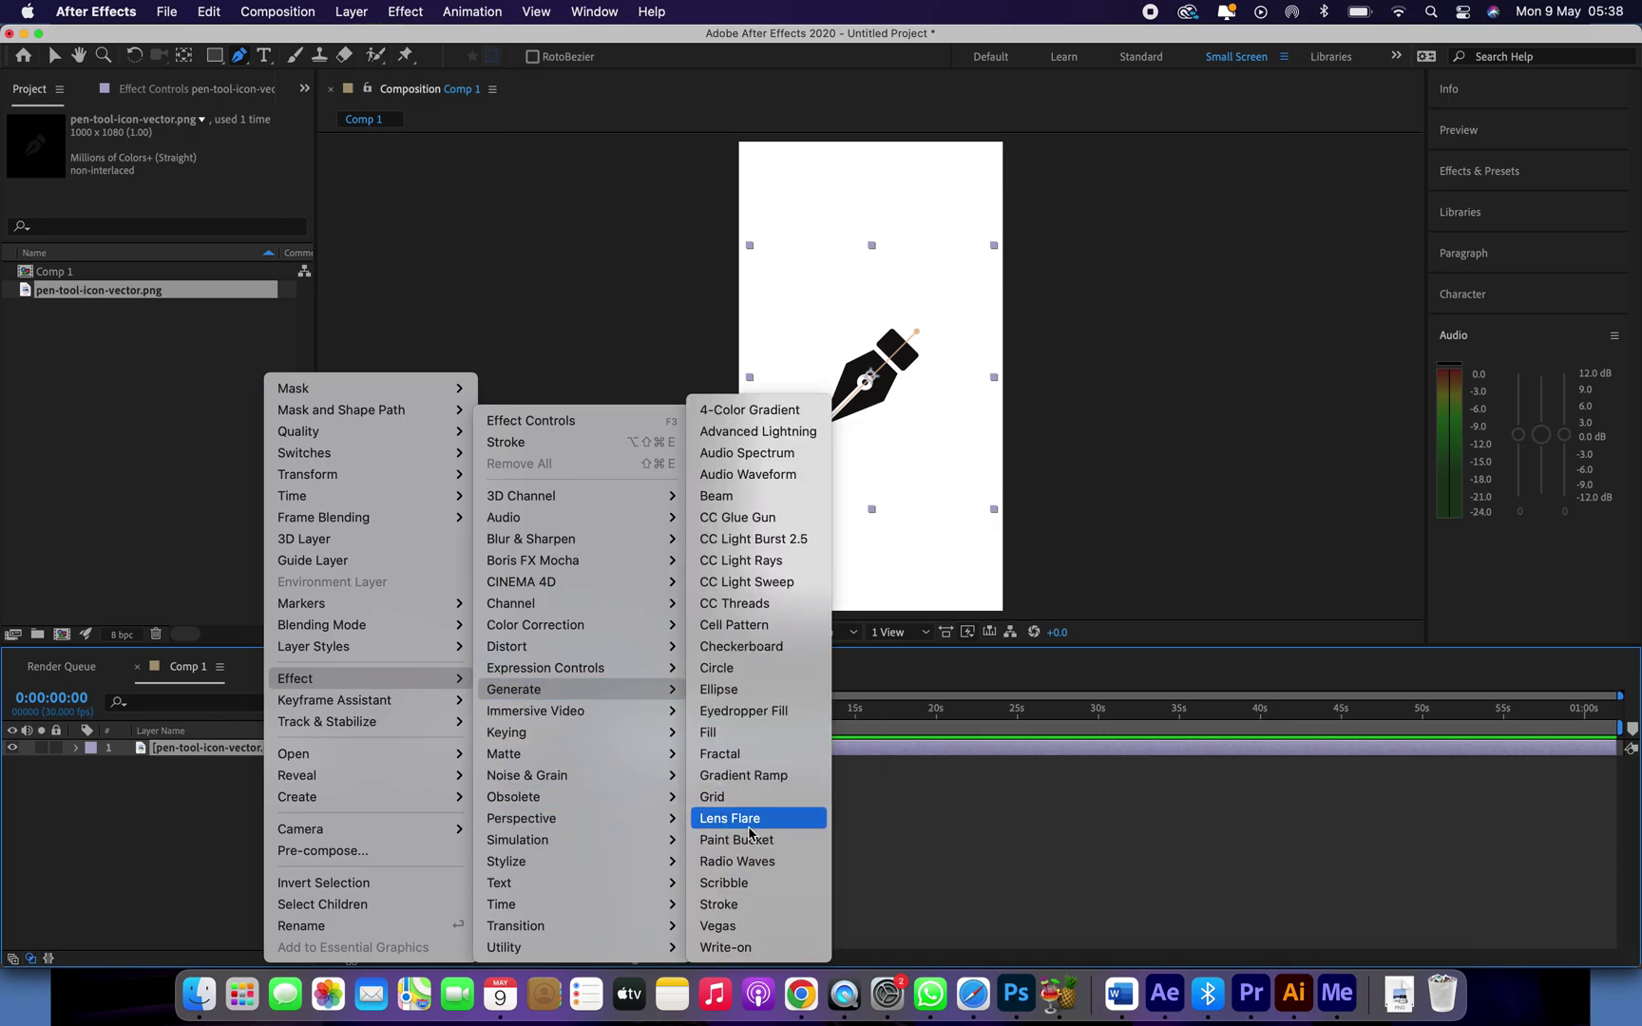
pyautogui.click(744, 907)
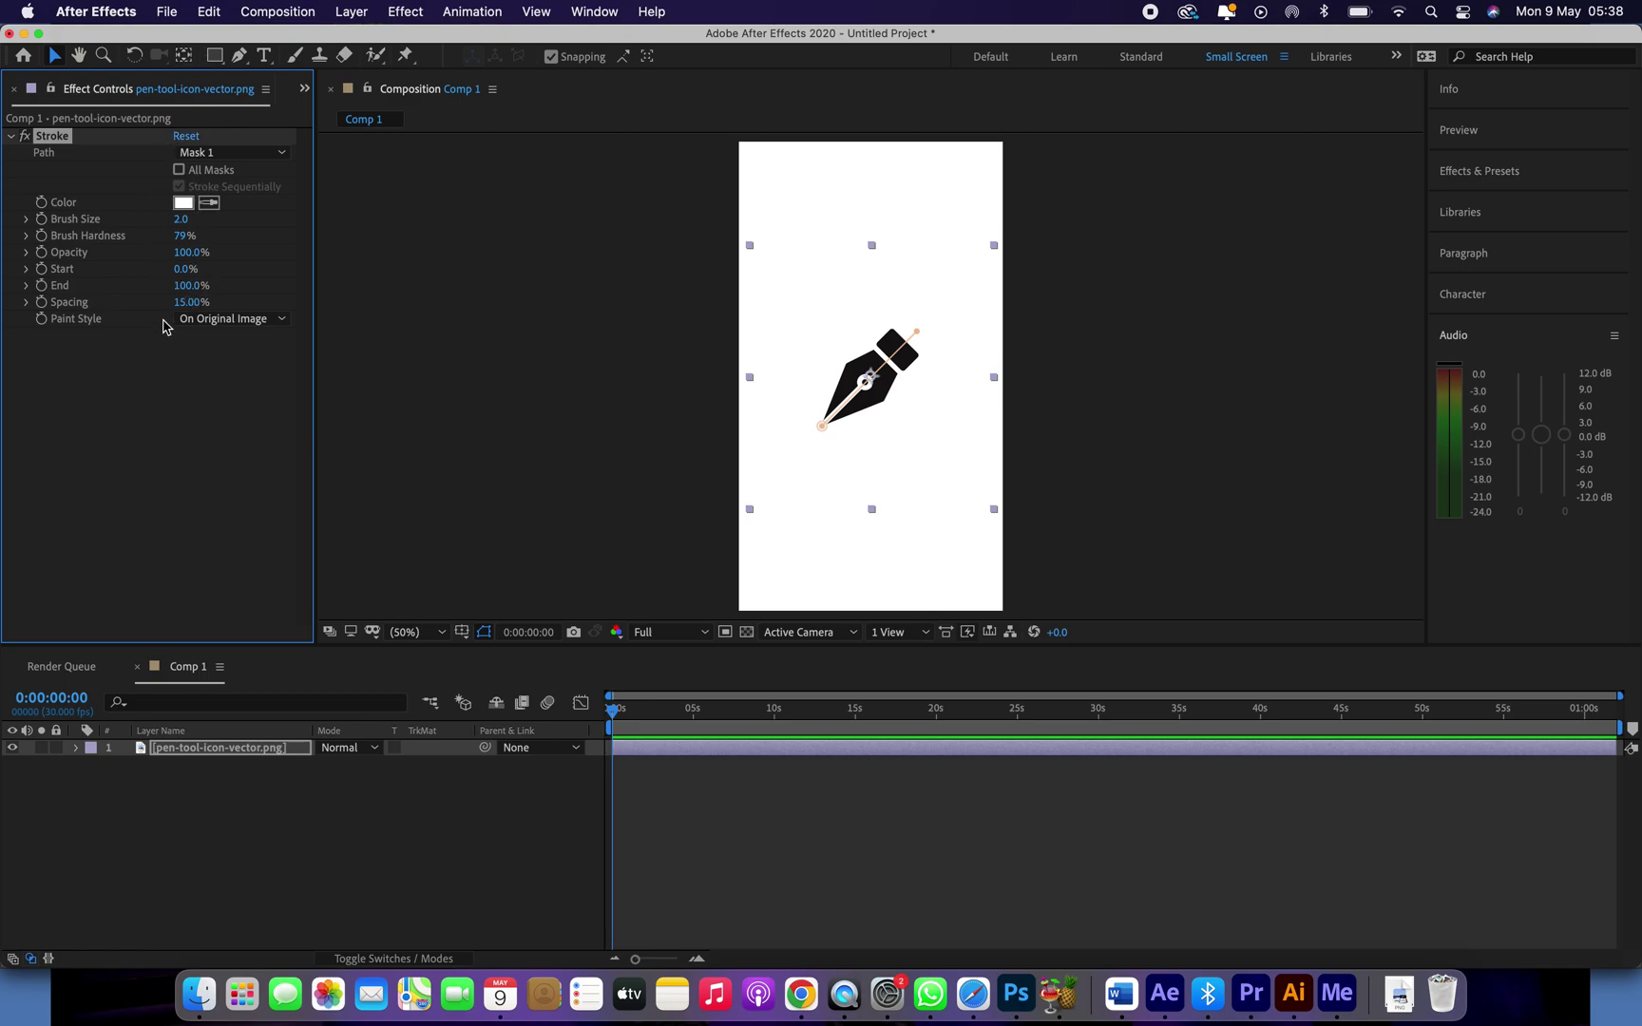
# Step: Set Stroke Paint Style to Reveal Original Image, Brush Size 120, and End 0%
pyautogui.click(225, 323)
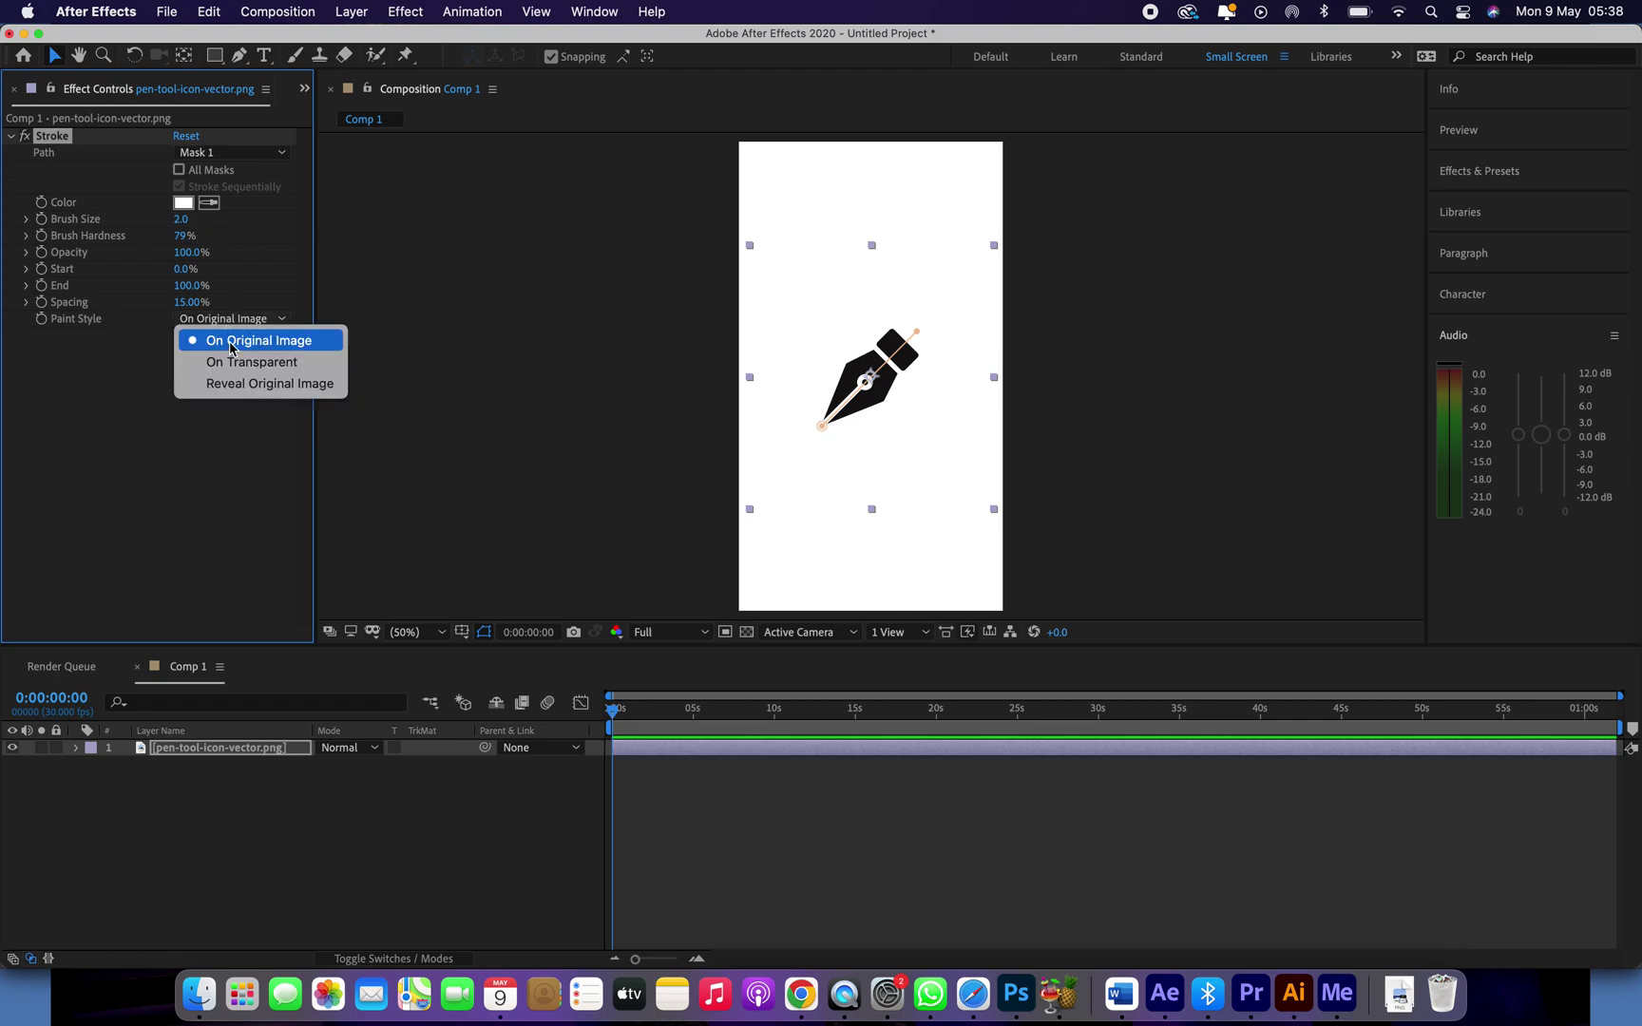
pyautogui.click(238, 386)
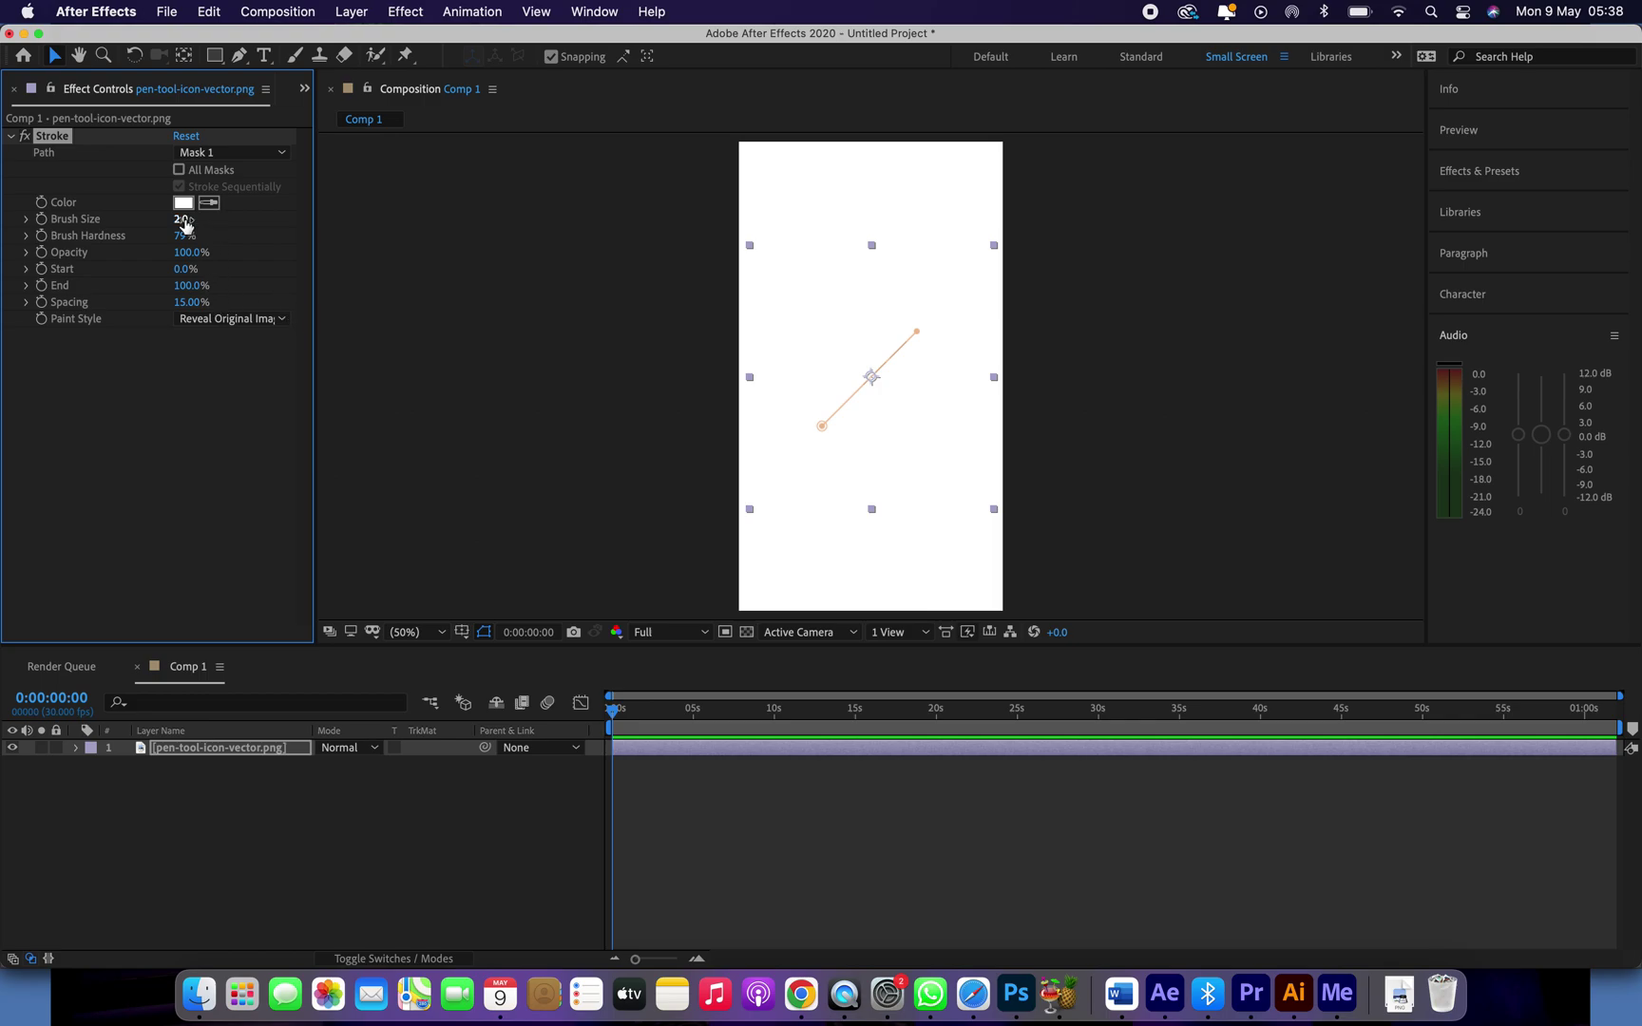
pyautogui.moveTo(182, 225); pyautogui.dragTo(488, 231)
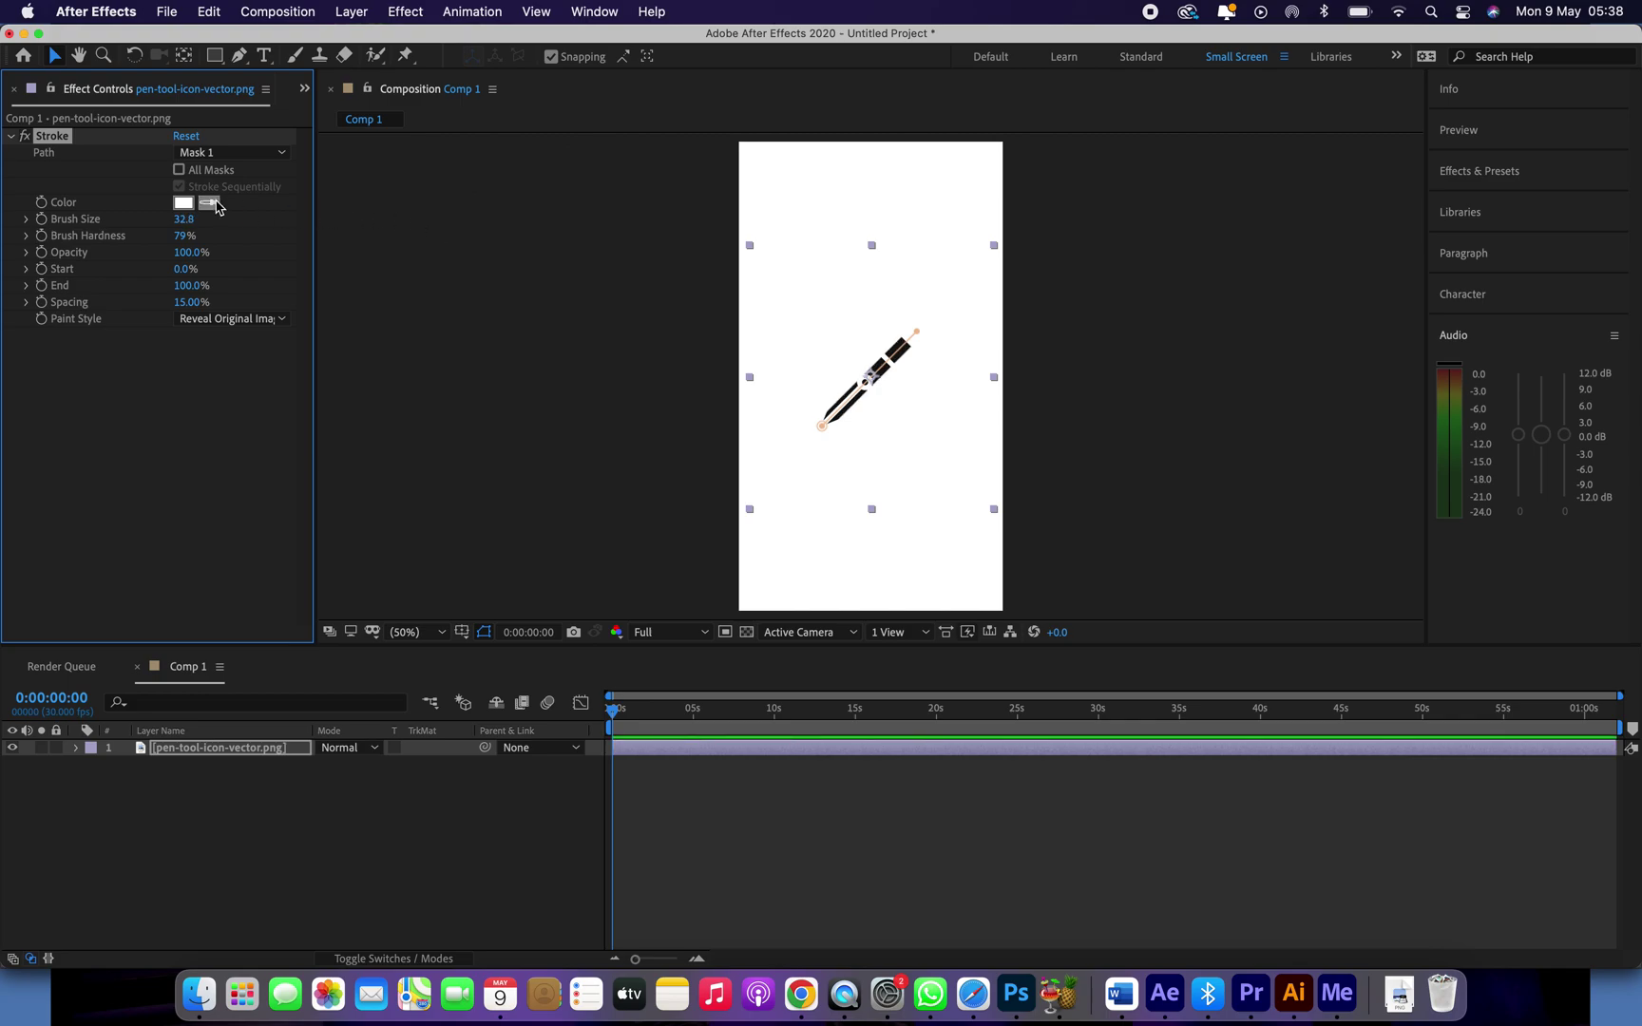
pyautogui.moveTo(187, 226); pyautogui.dragTo(469, 227)
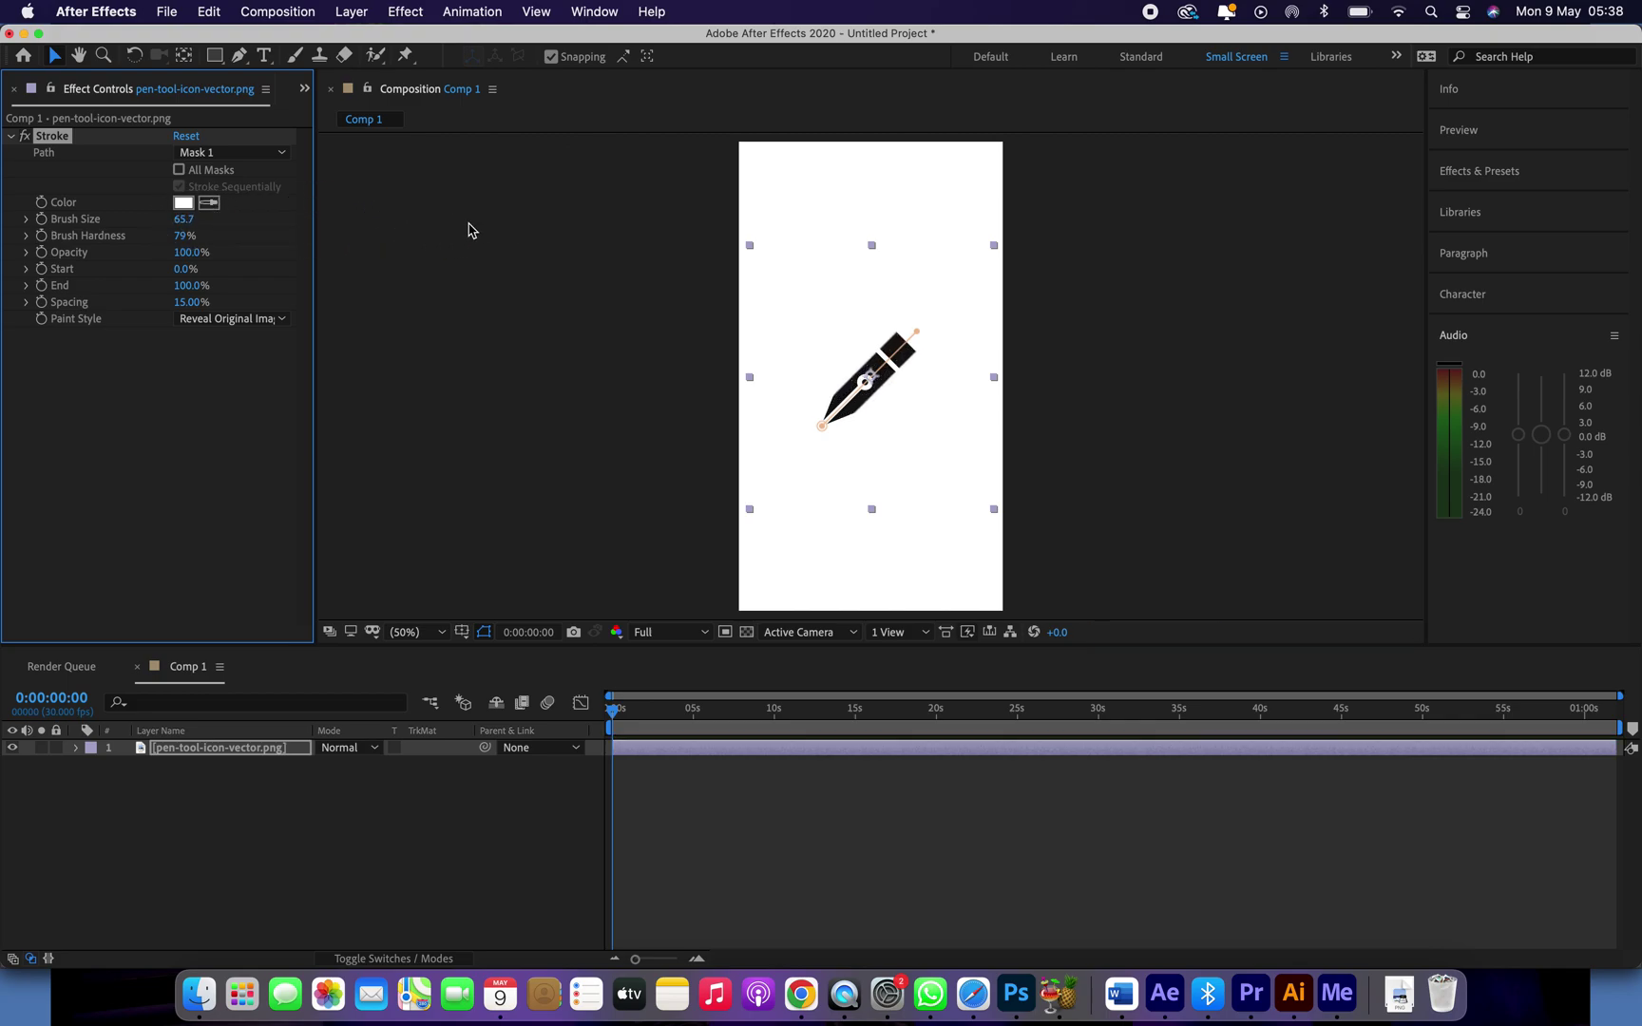
pyautogui.moveTo(188, 229); pyautogui.dragTo(716, 258)
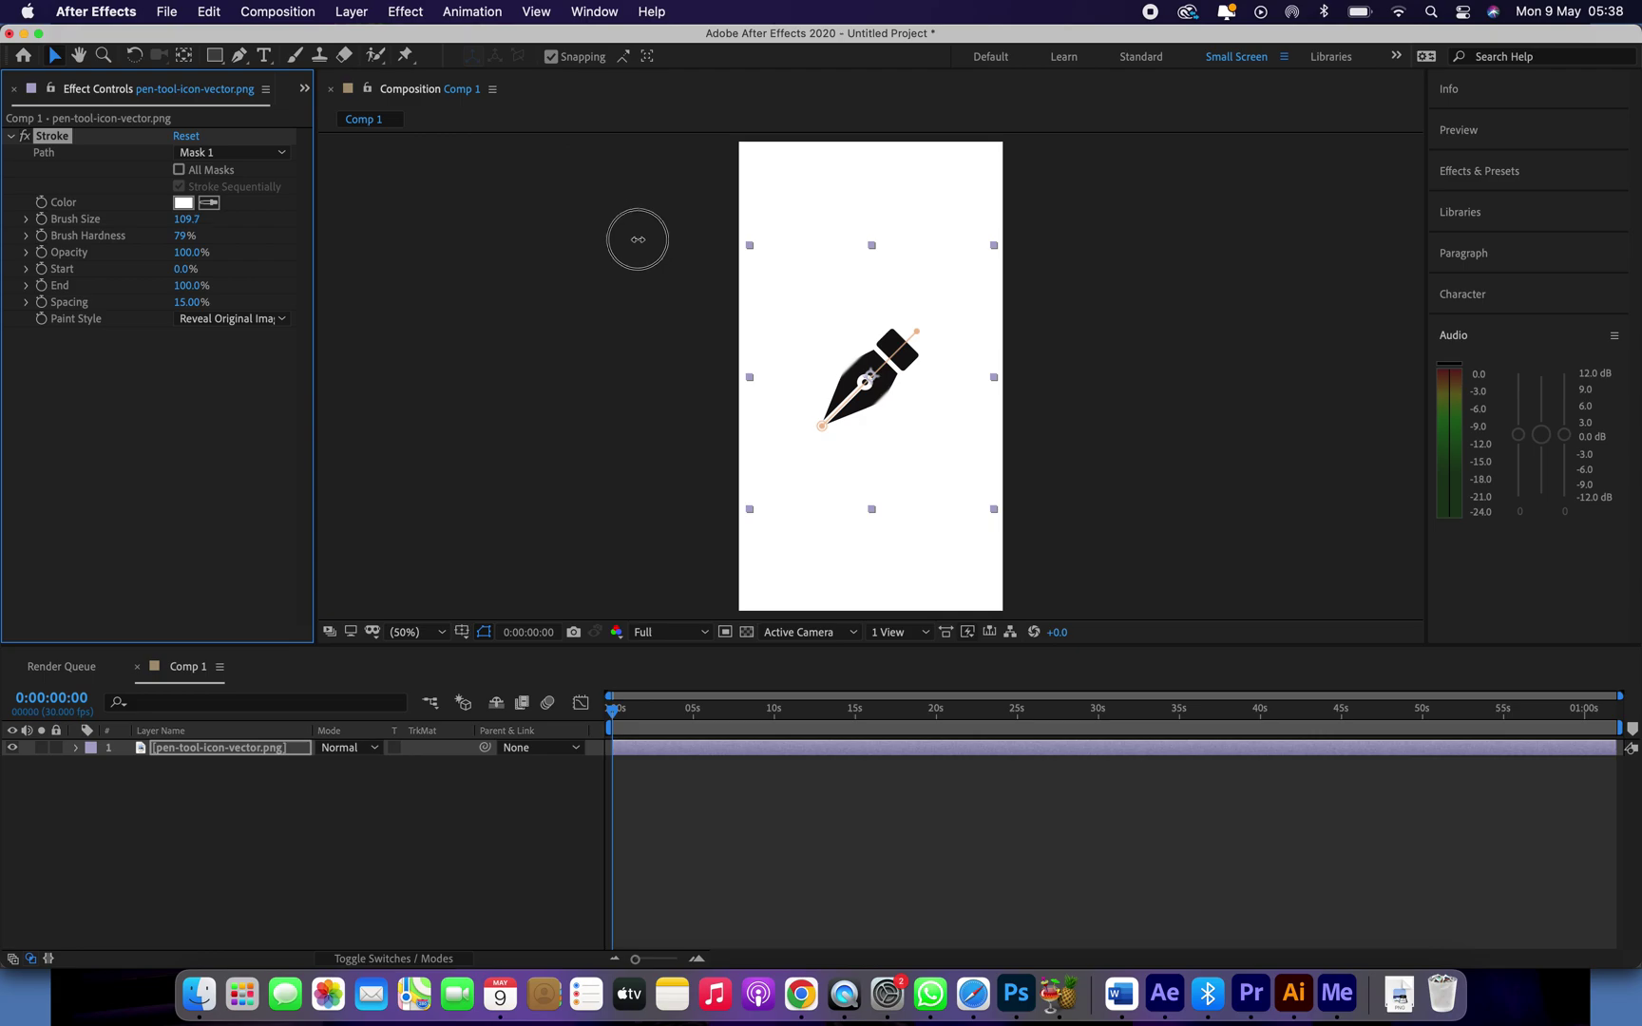
pyautogui.click(189, 219)
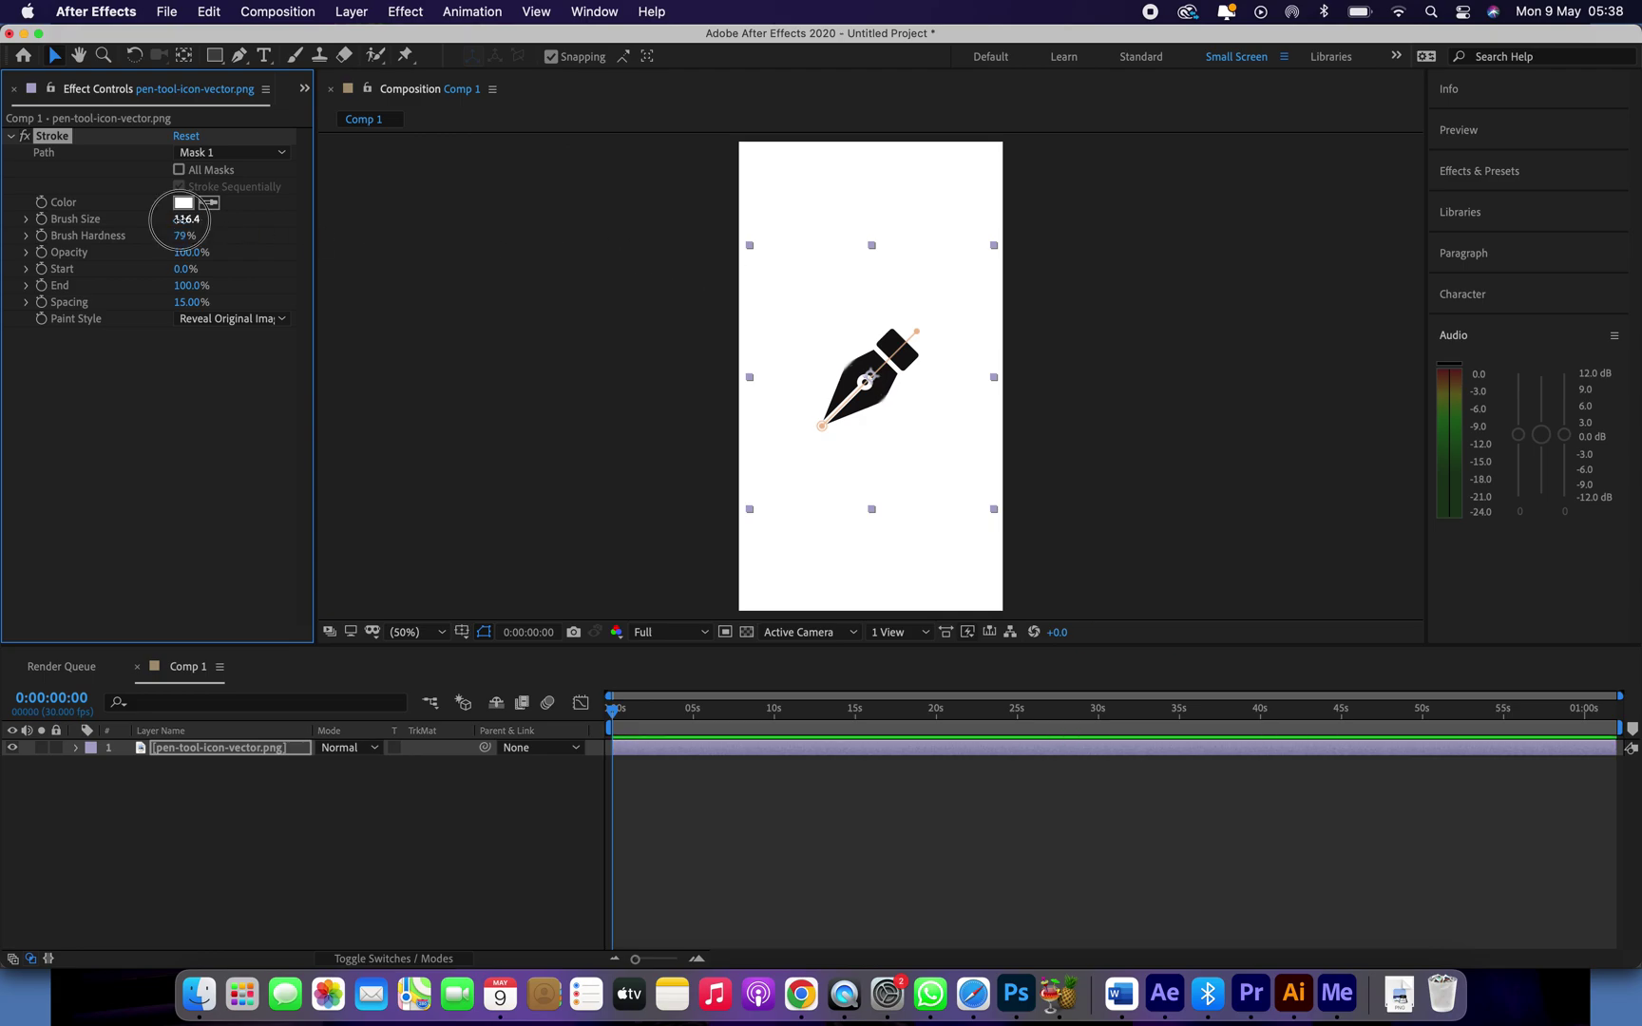
pyautogui.write('120')
pyautogui.press('Return')
pyautogui.moveTo(196, 287); pyautogui.dragTo(5, 274)
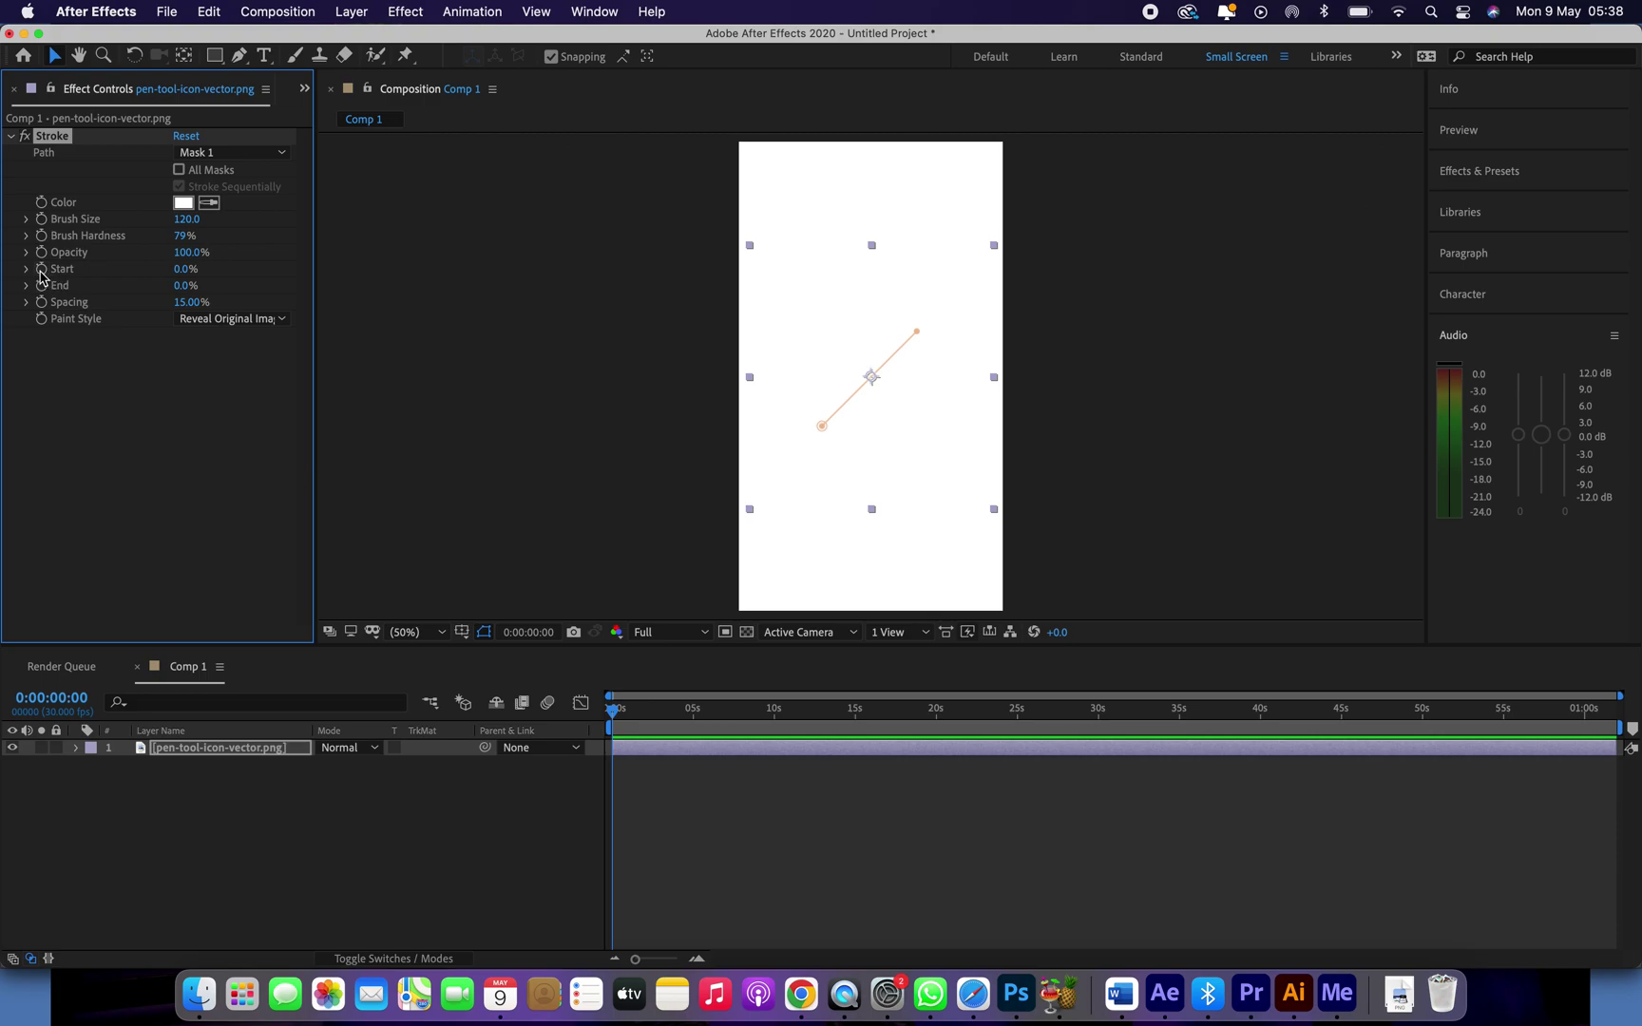
# Step: Keyframe Stroke Start from 0% at the start to 100% at 0:00:02:02, then preview
pyautogui.click(40, 272)
pyautogui.click(611, 716)
pyautogui.moveTo(610, 716); pyautogui.dragTo(645, 720)
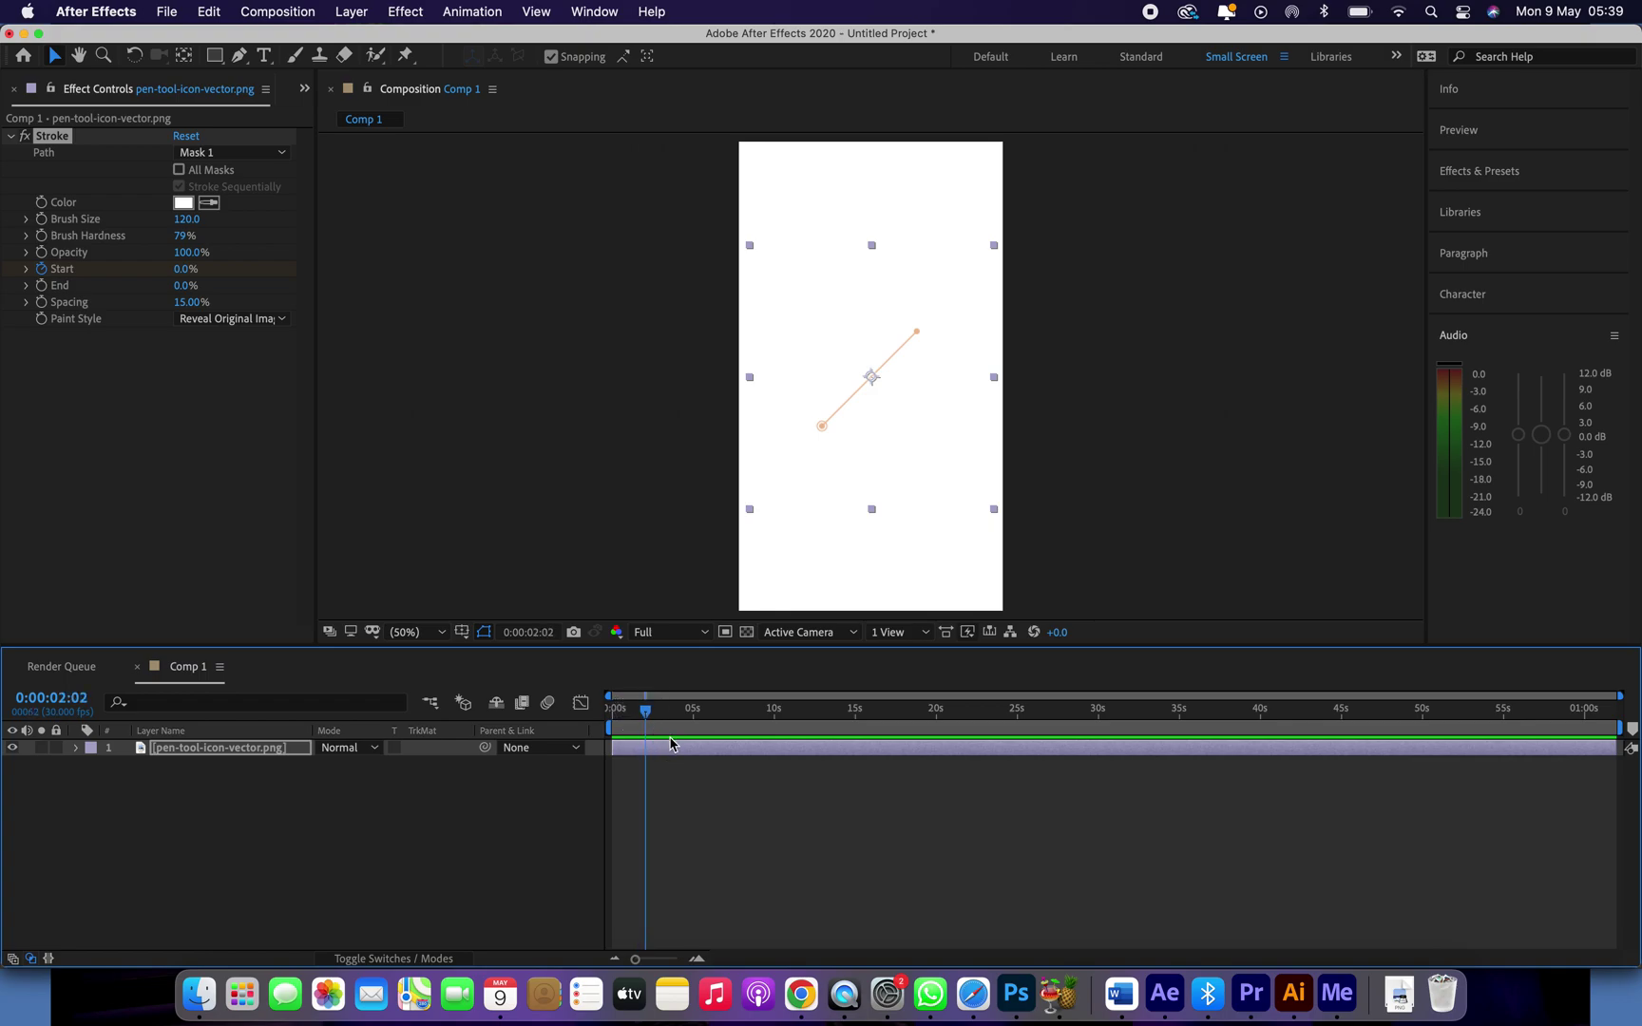
pyautogui.click(180, 273)
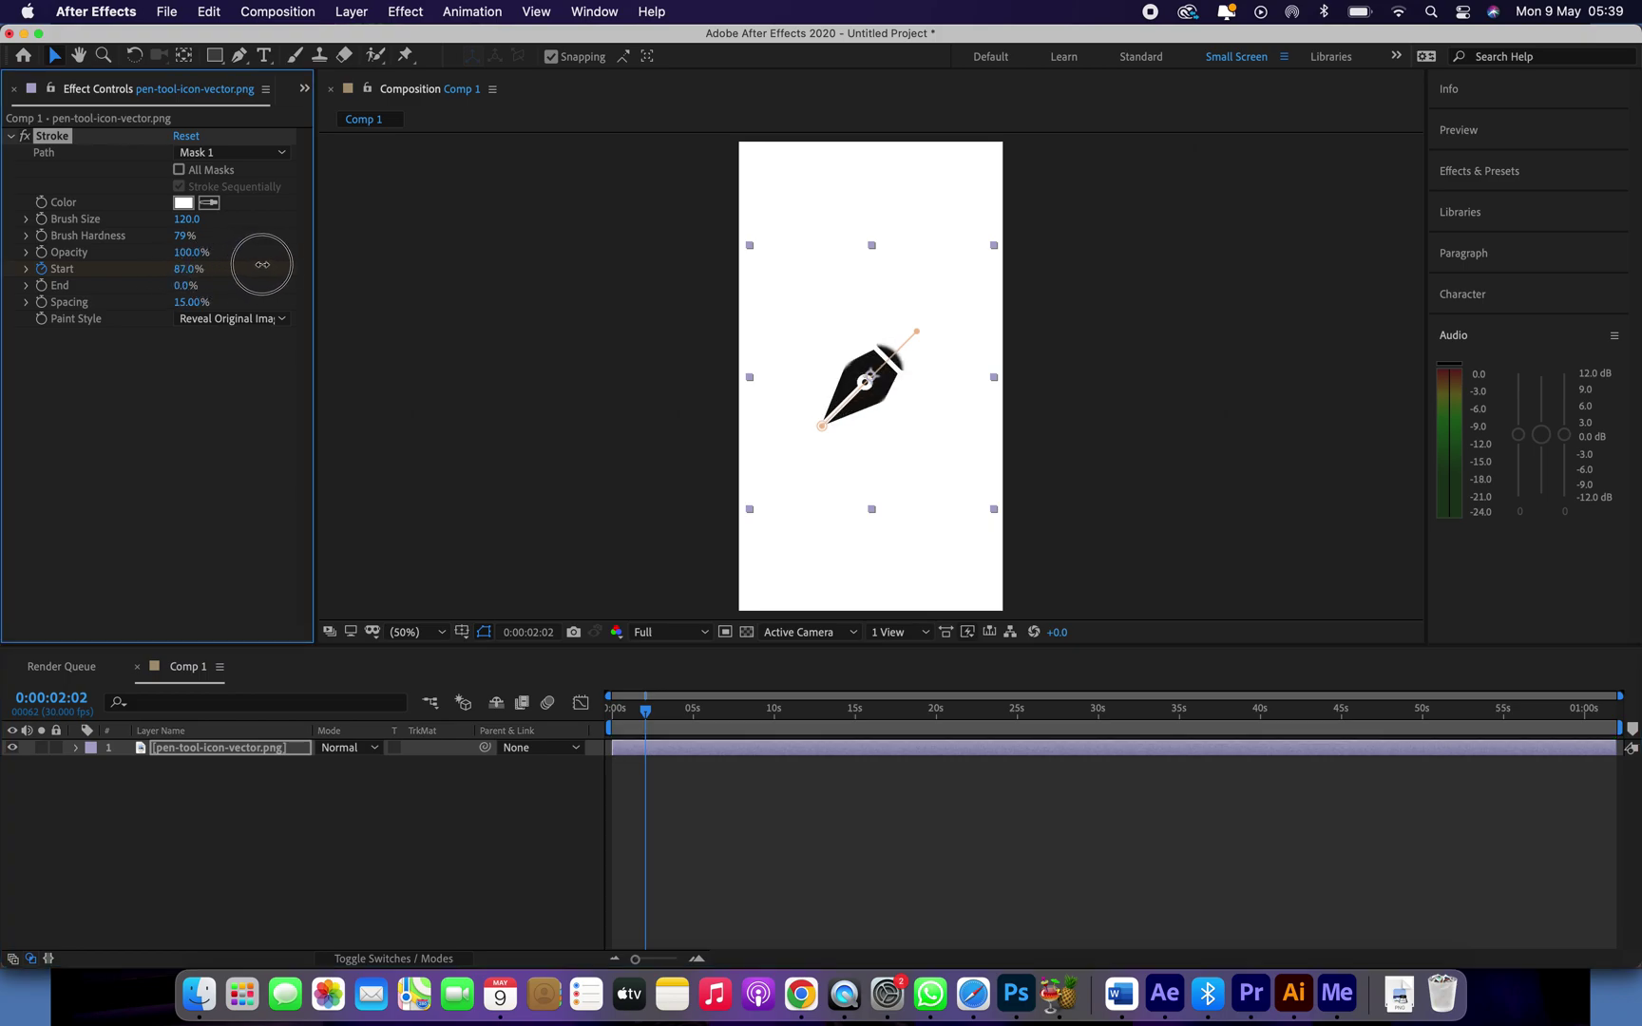
pyautogui.moveTo(181, 273); pyautogui.dragTo(344, 259)
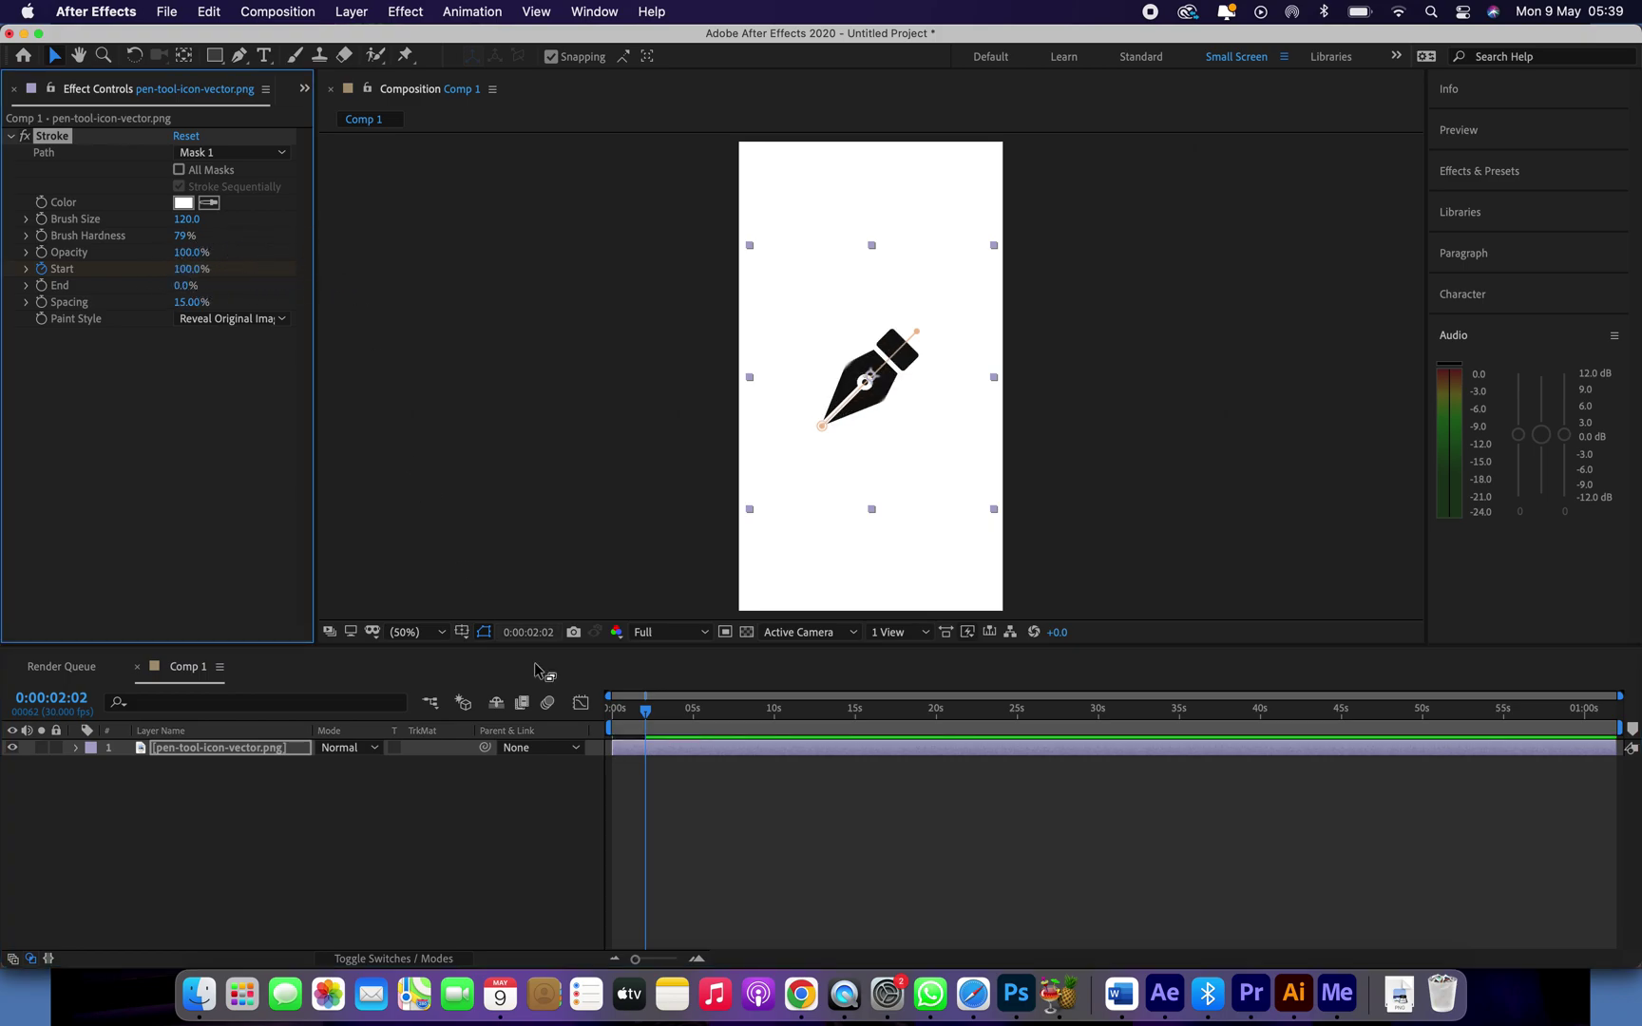
pyautogui.moveTo(644, 719); pyautogui.dragTo(611, 719)
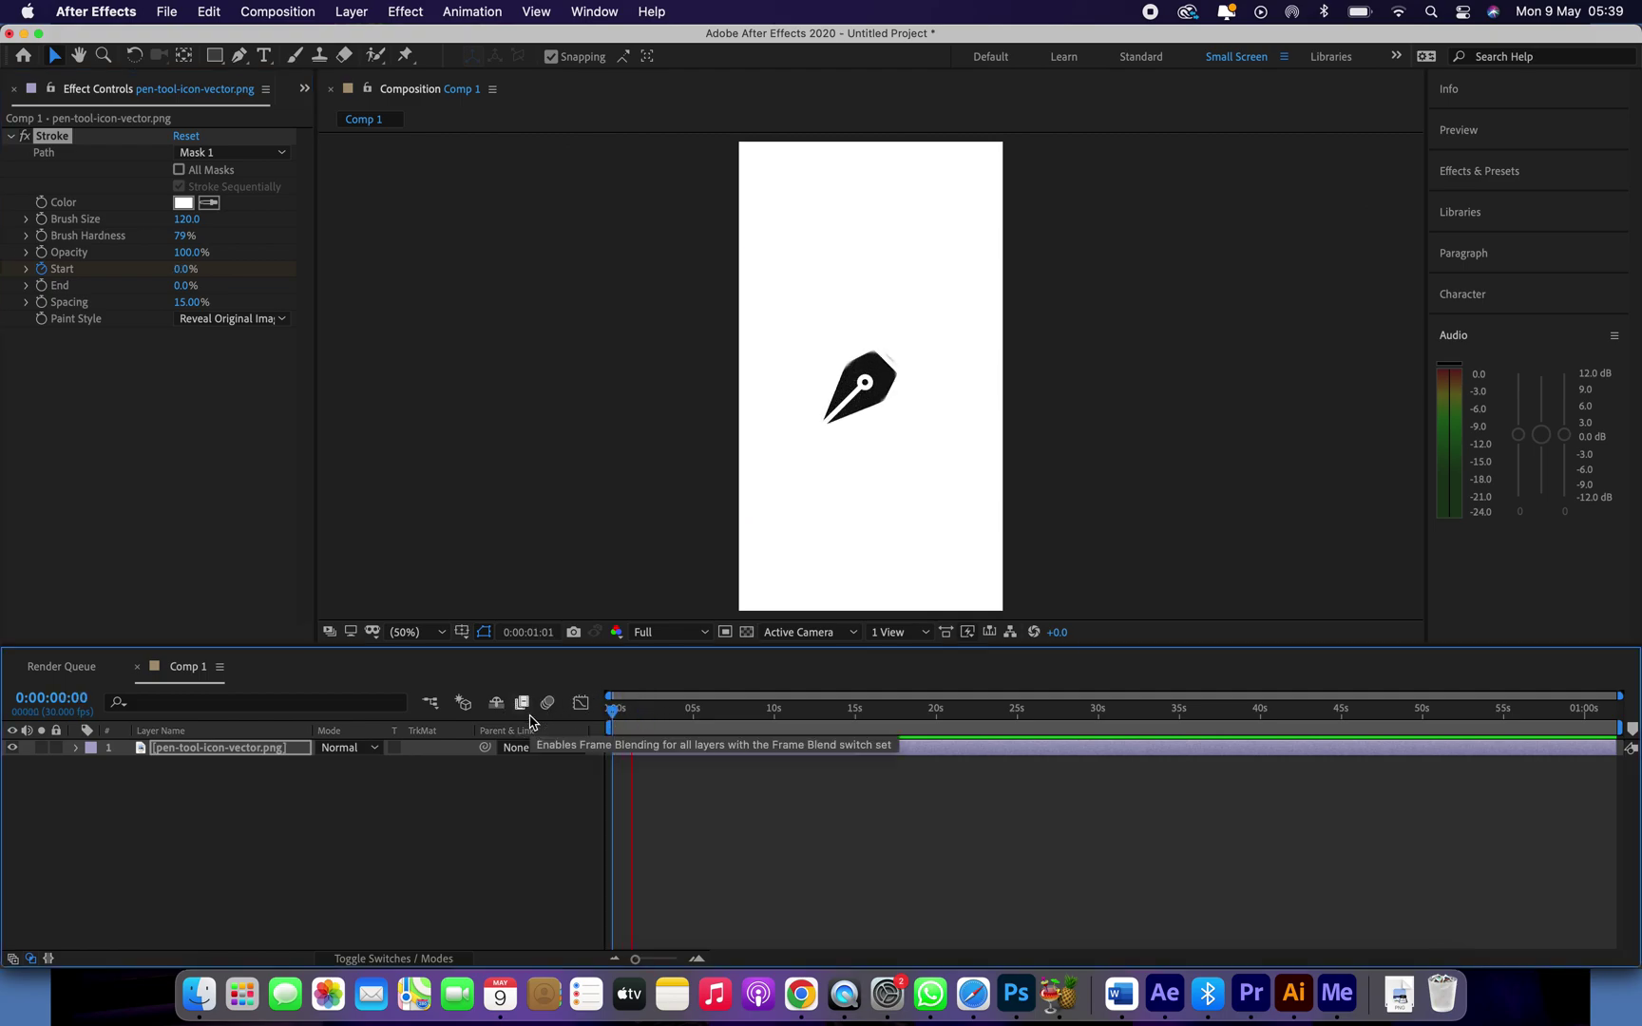
pyautogui.press('space')
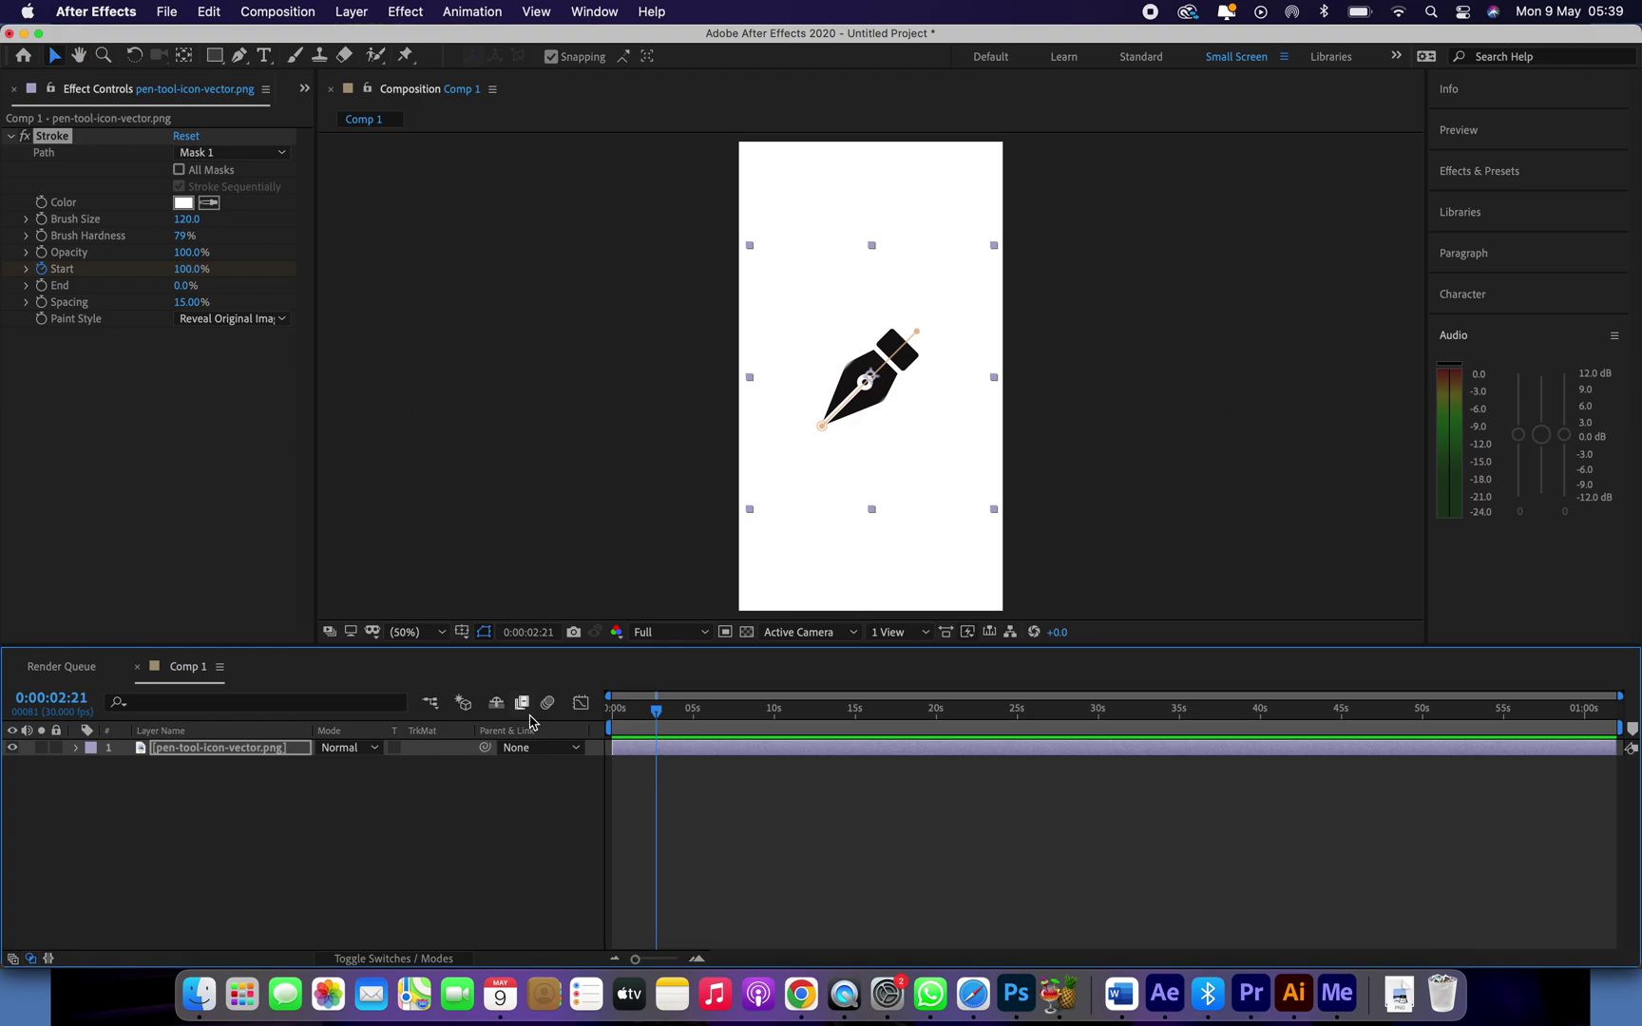